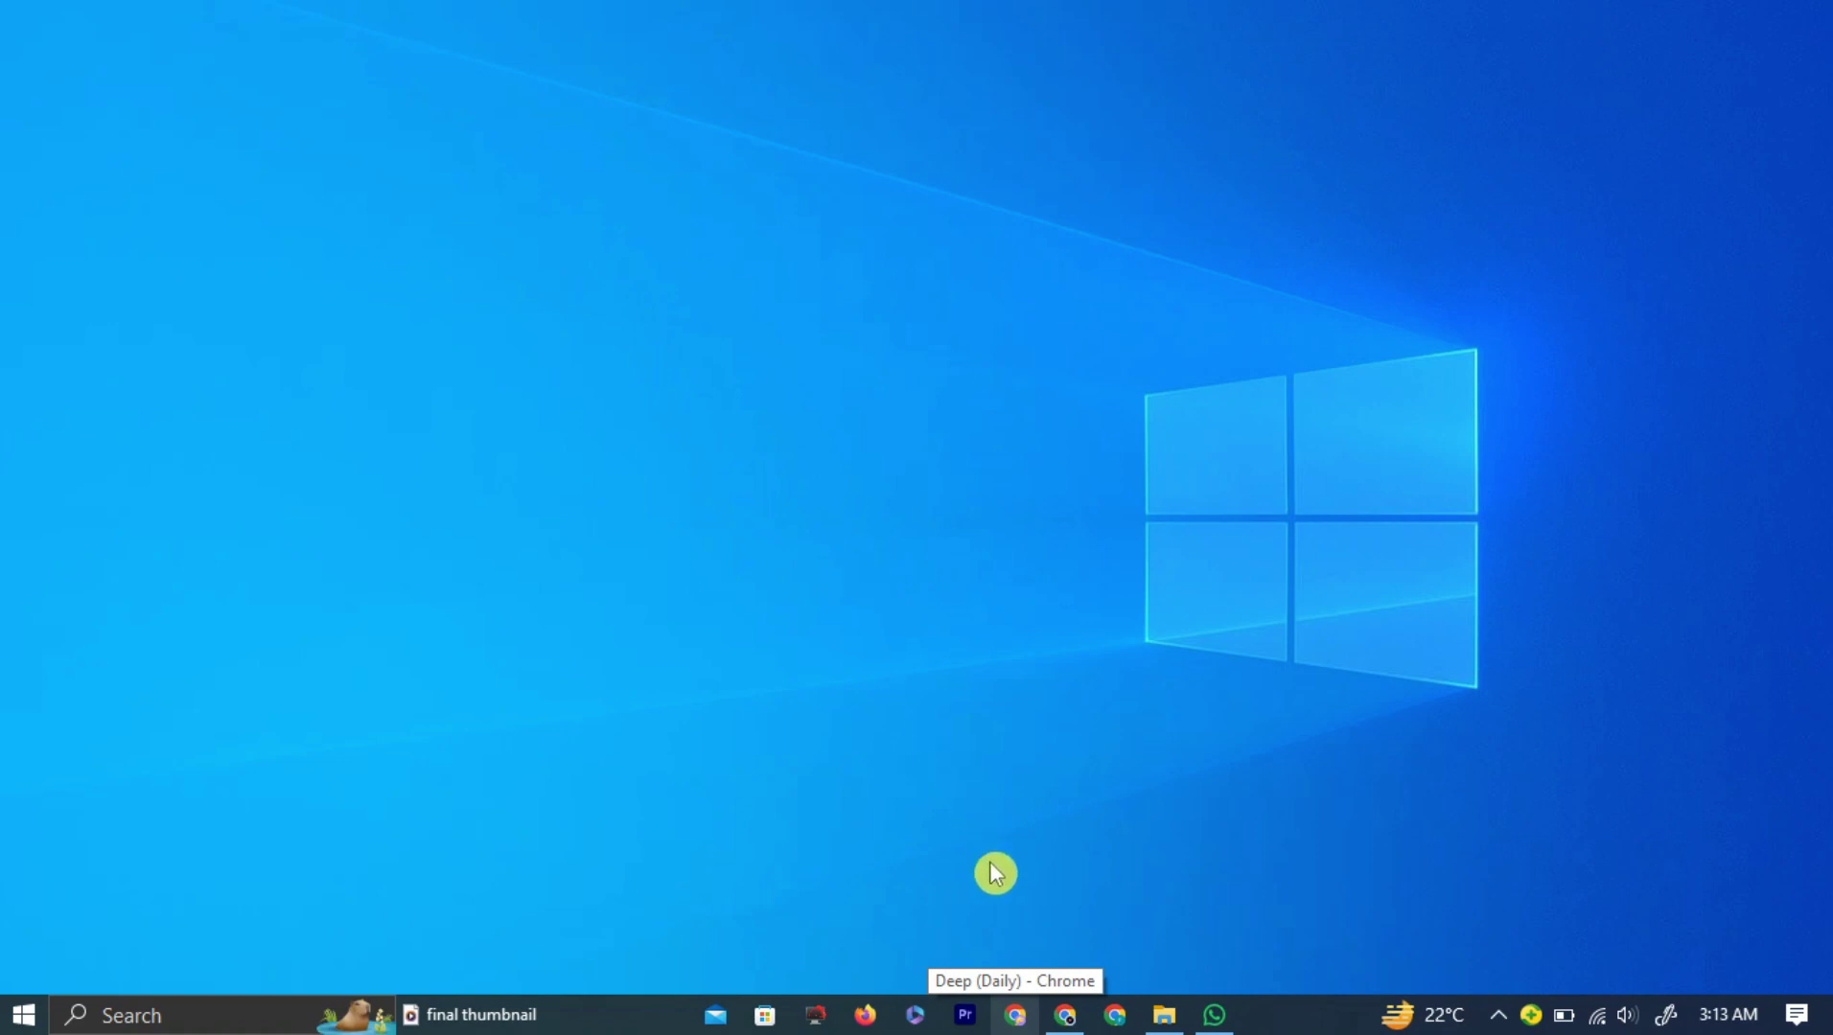
Launch Google Chrome from the Windows taskbar
left_click(1012, 1018)
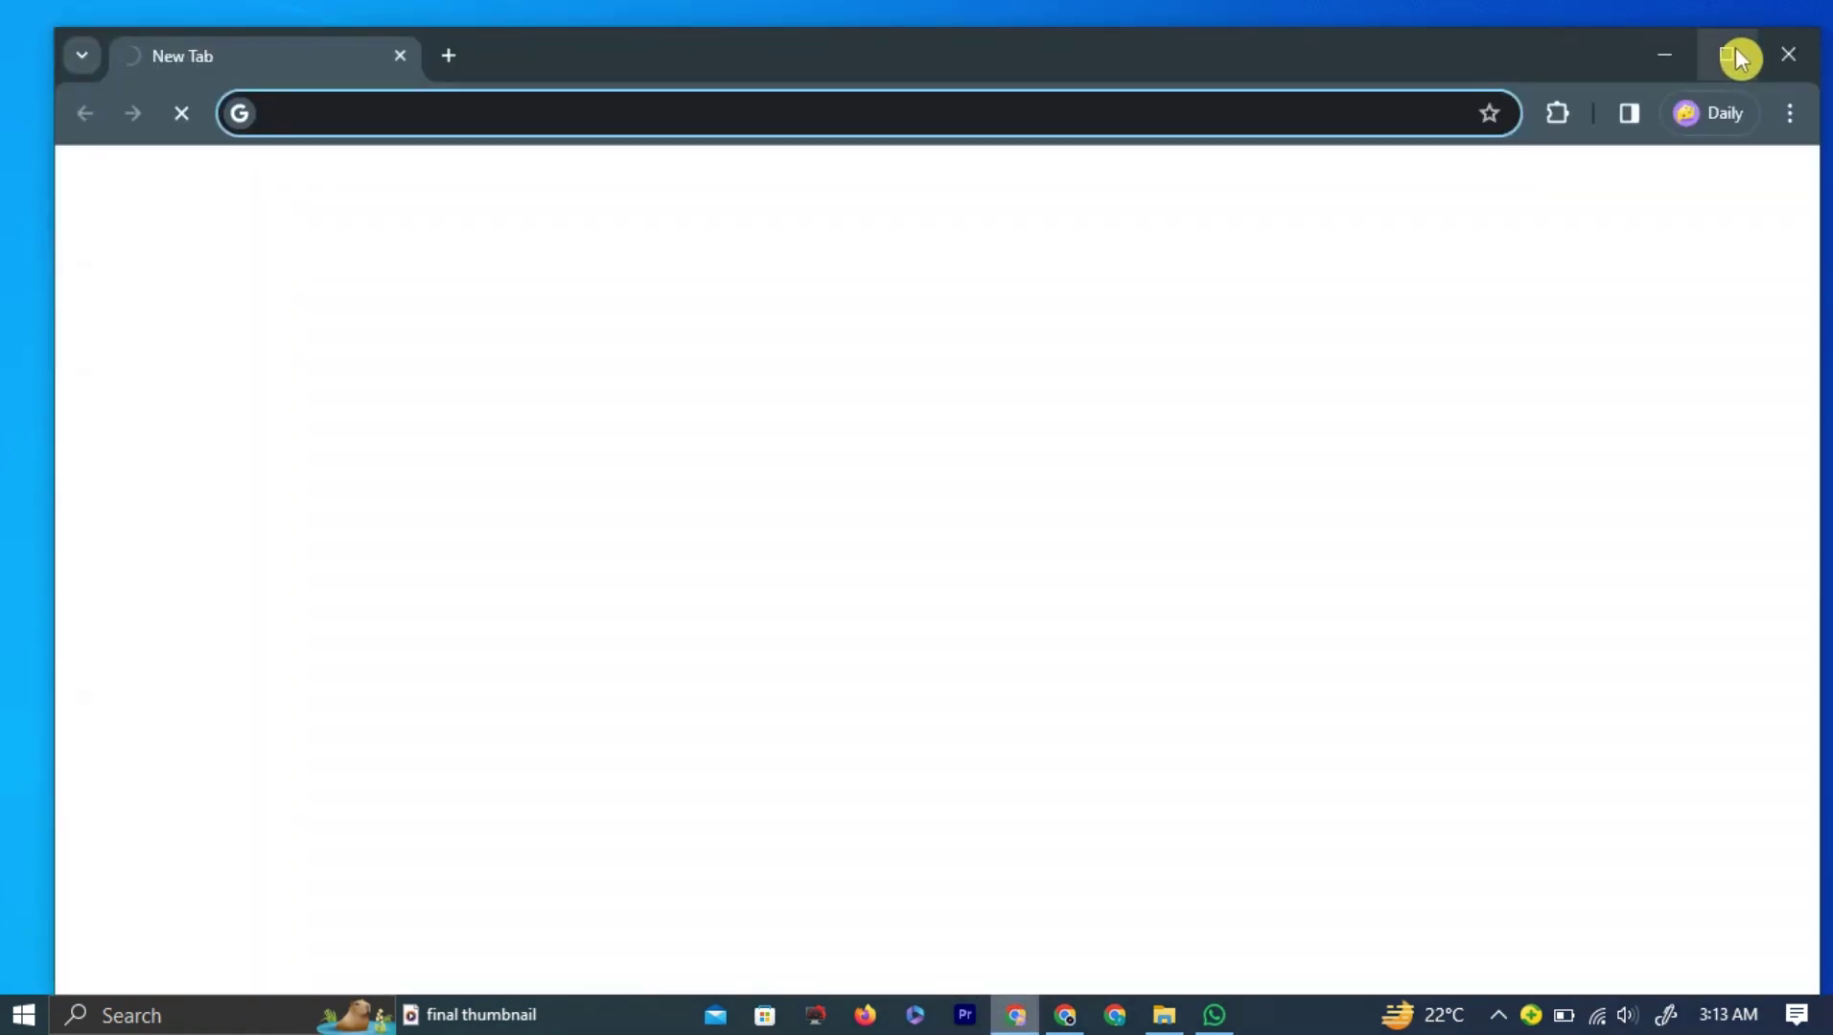
Maximize Chrome and open the profile avatar's account options
left_click(1728, 54)
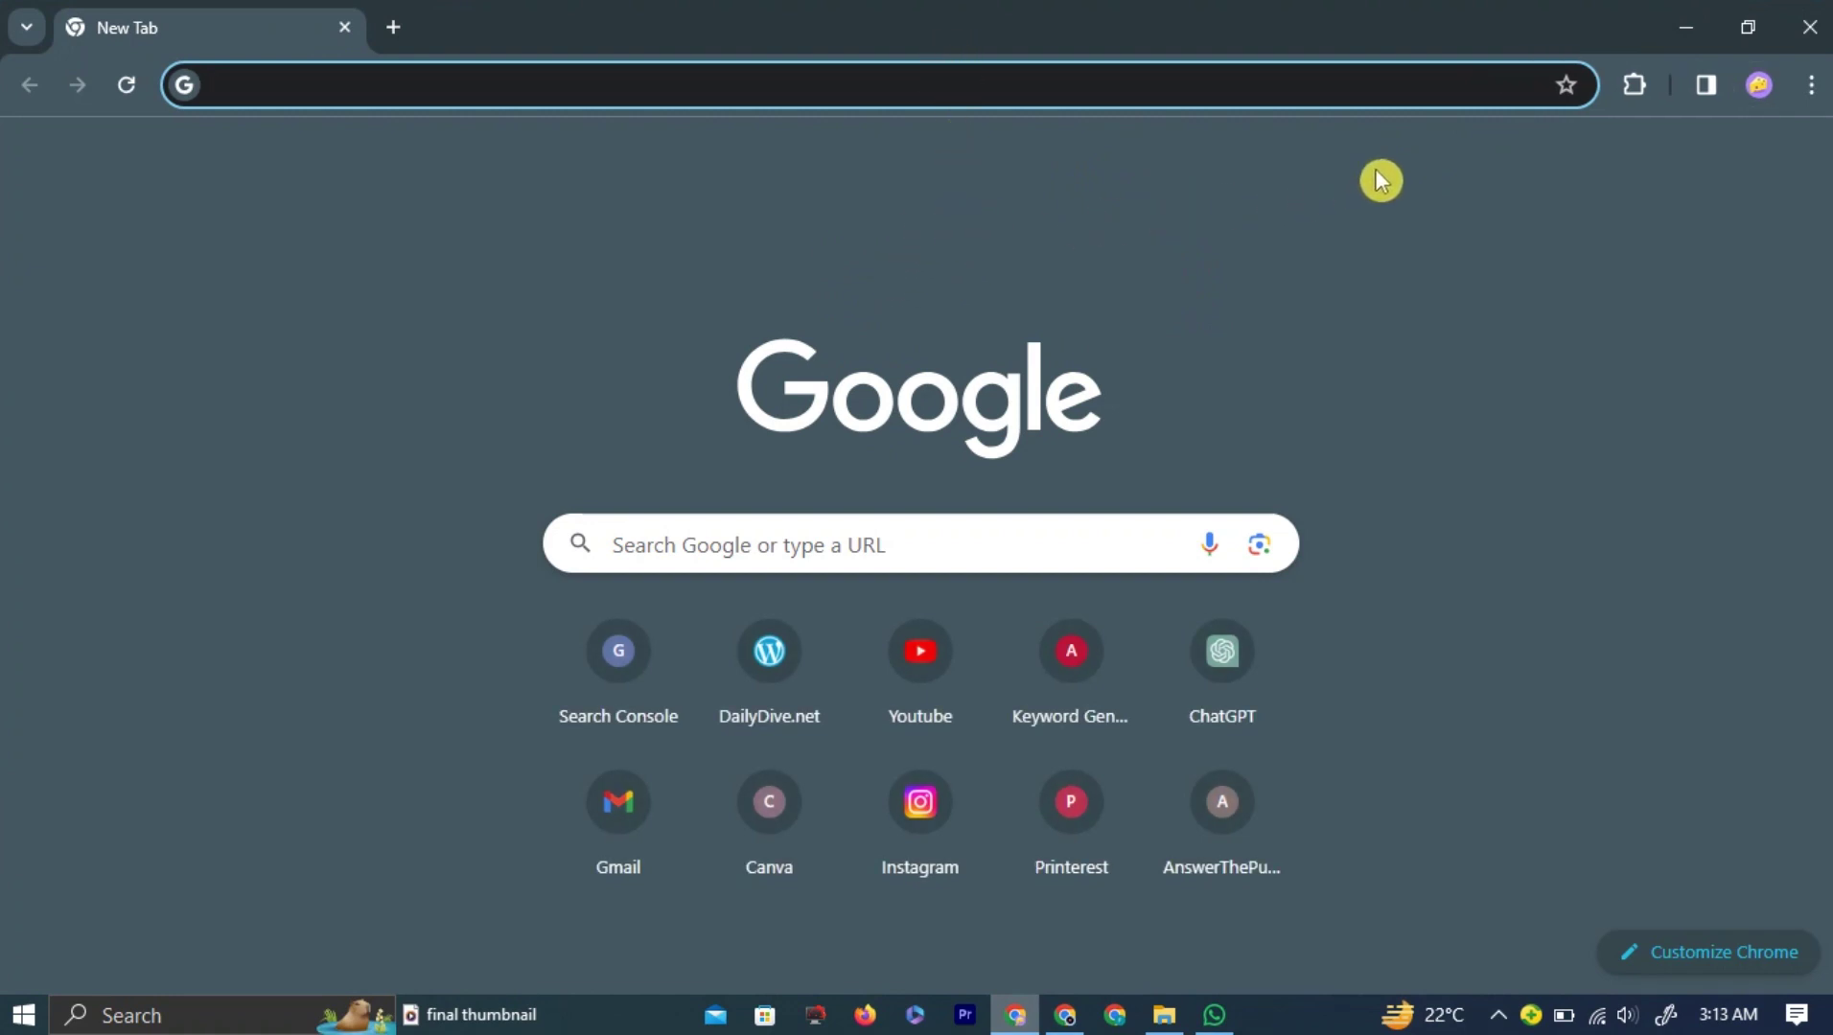
left_click(1760, 88)
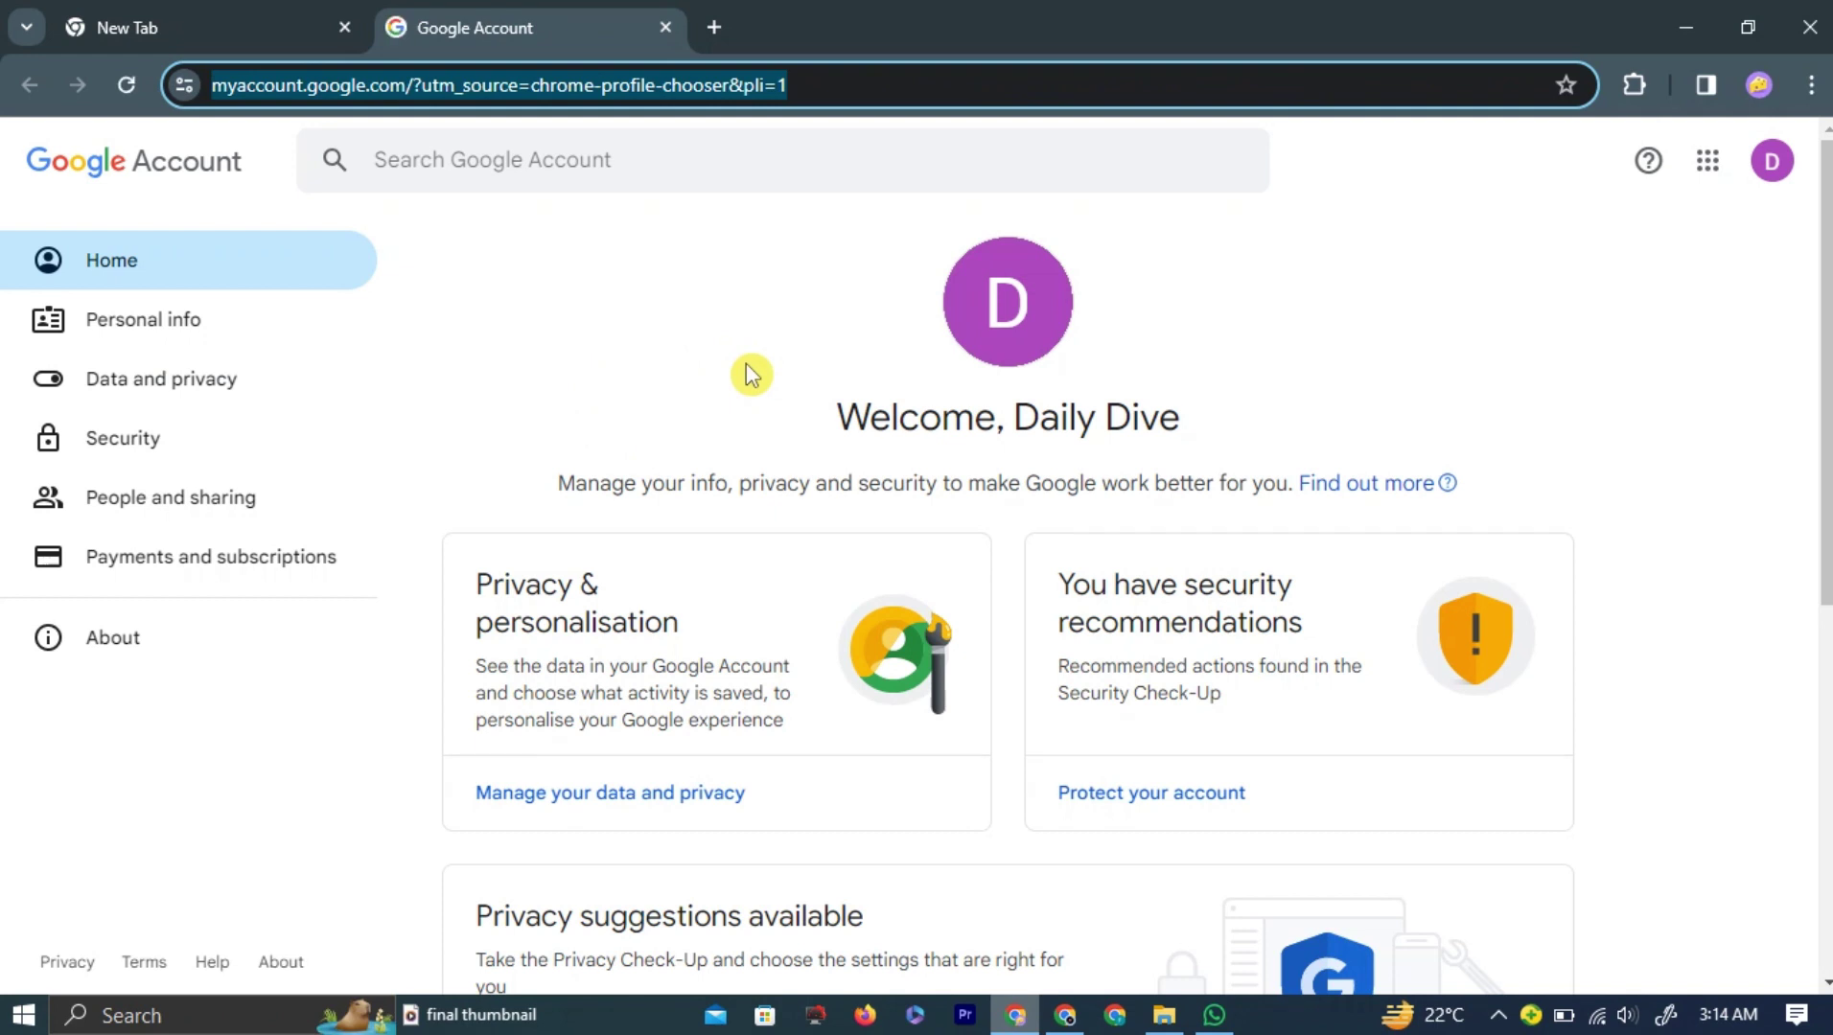
Search Google Account settings for 'download' and open Download your data
left_click(490, 148)
type("d")
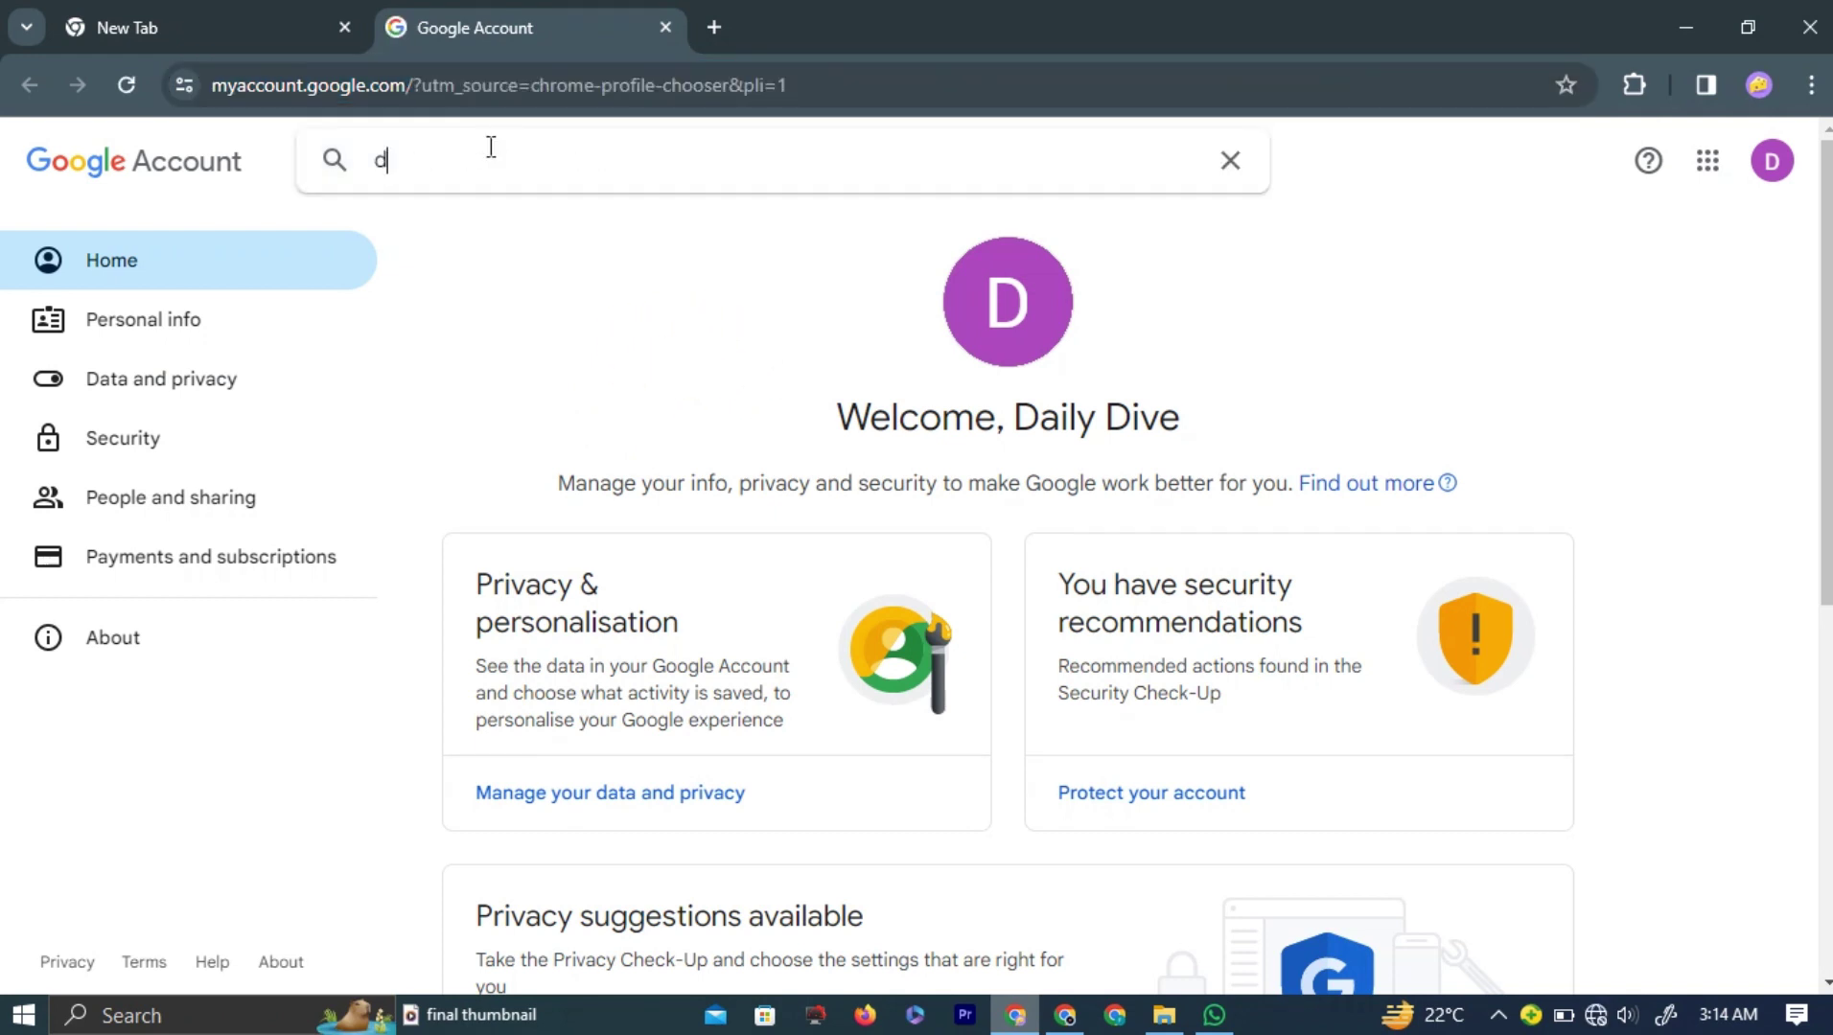
type("ownloa")
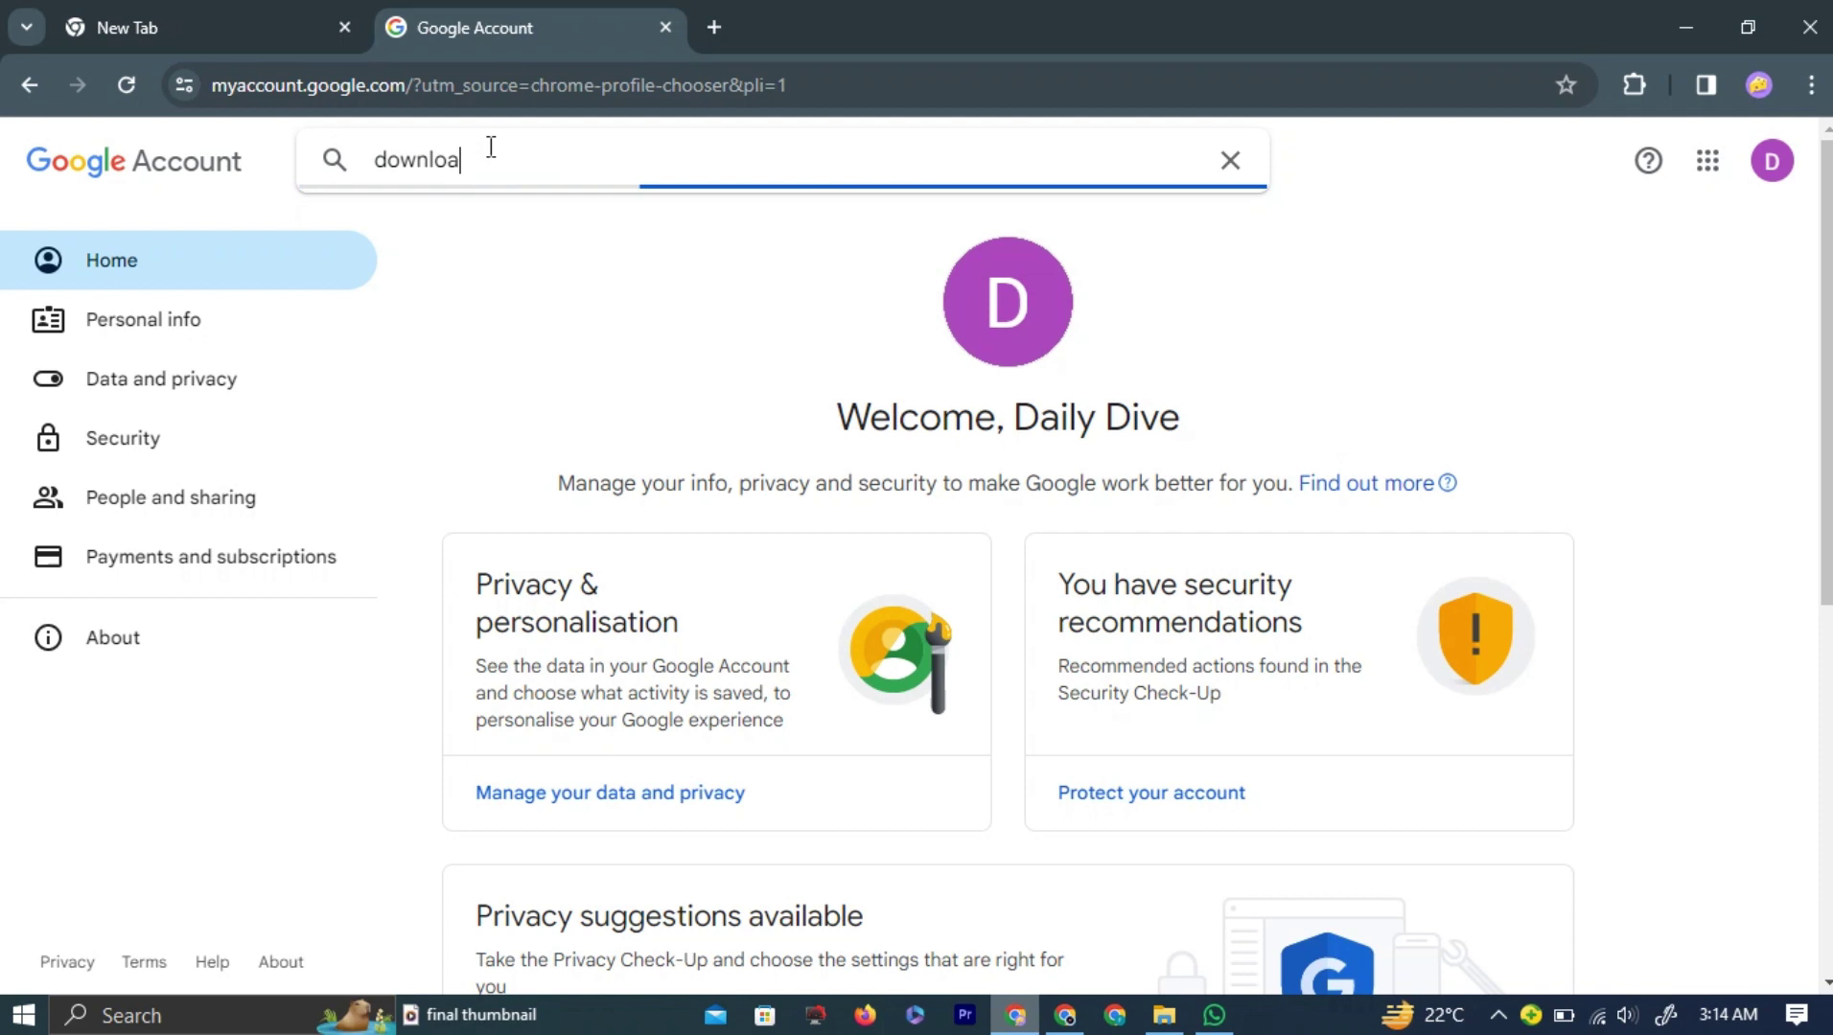
type("d")
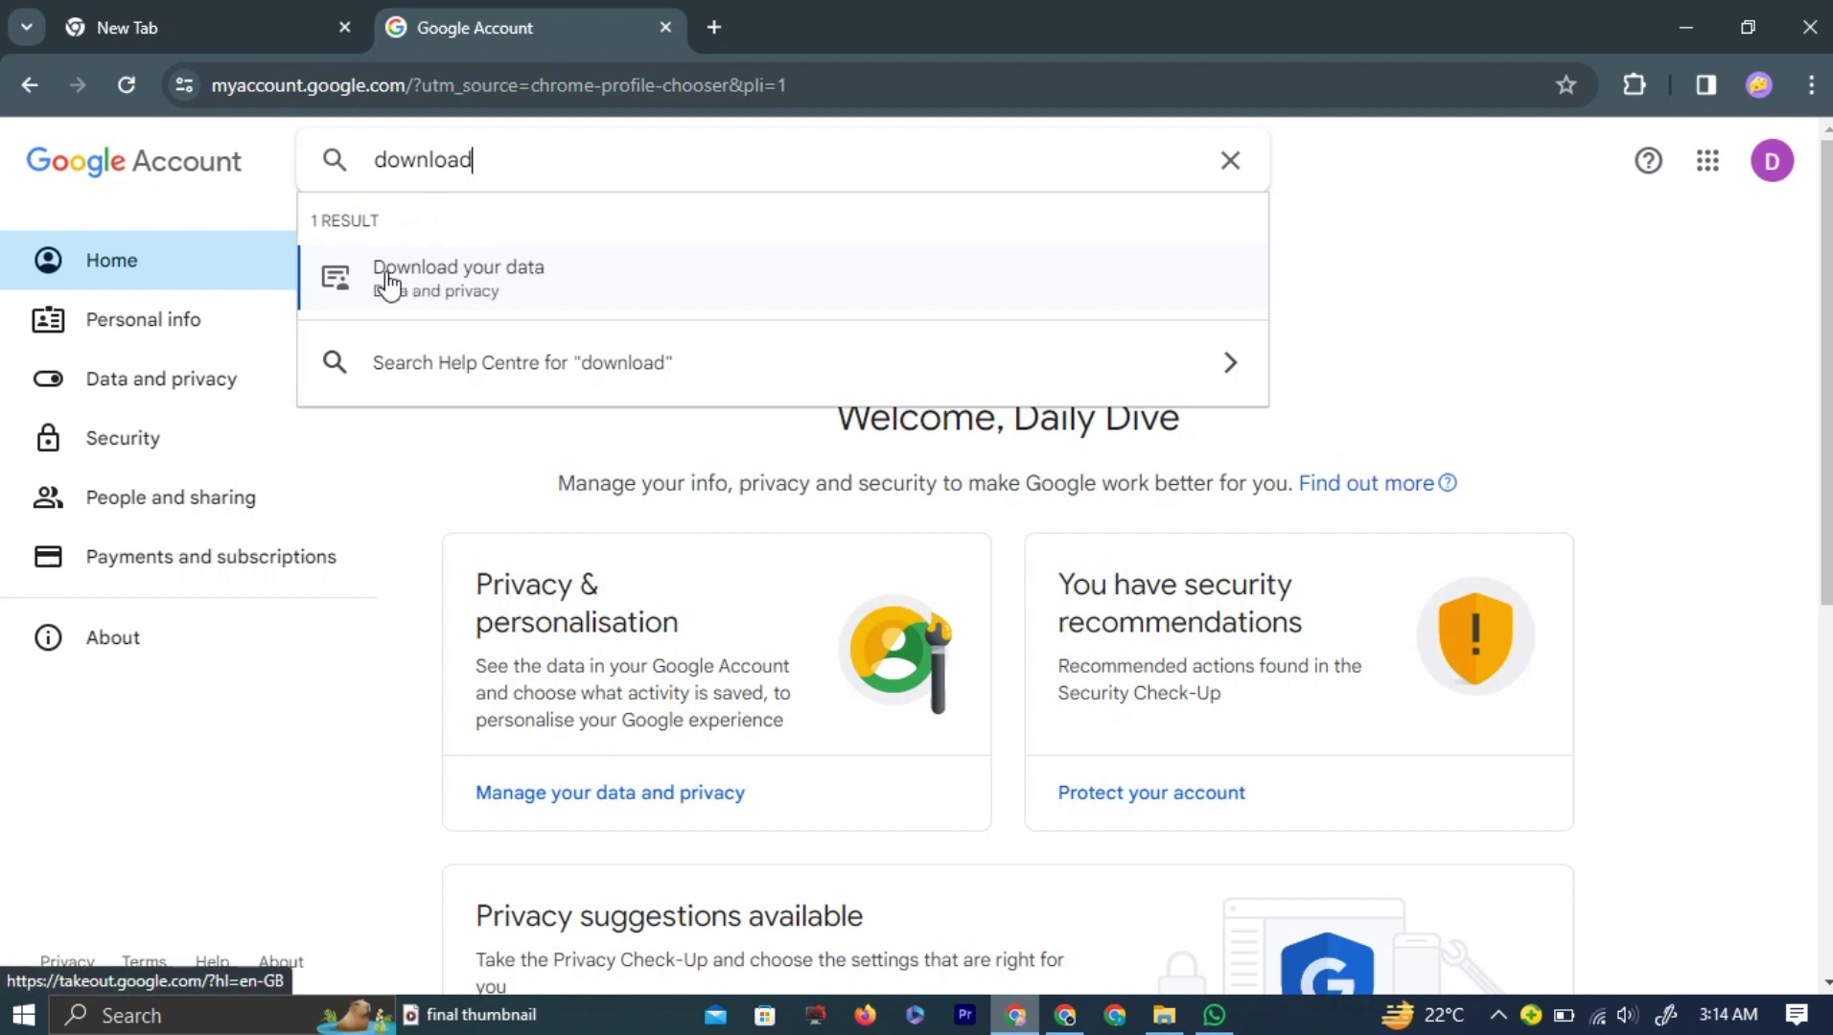
left_click(530, 282)
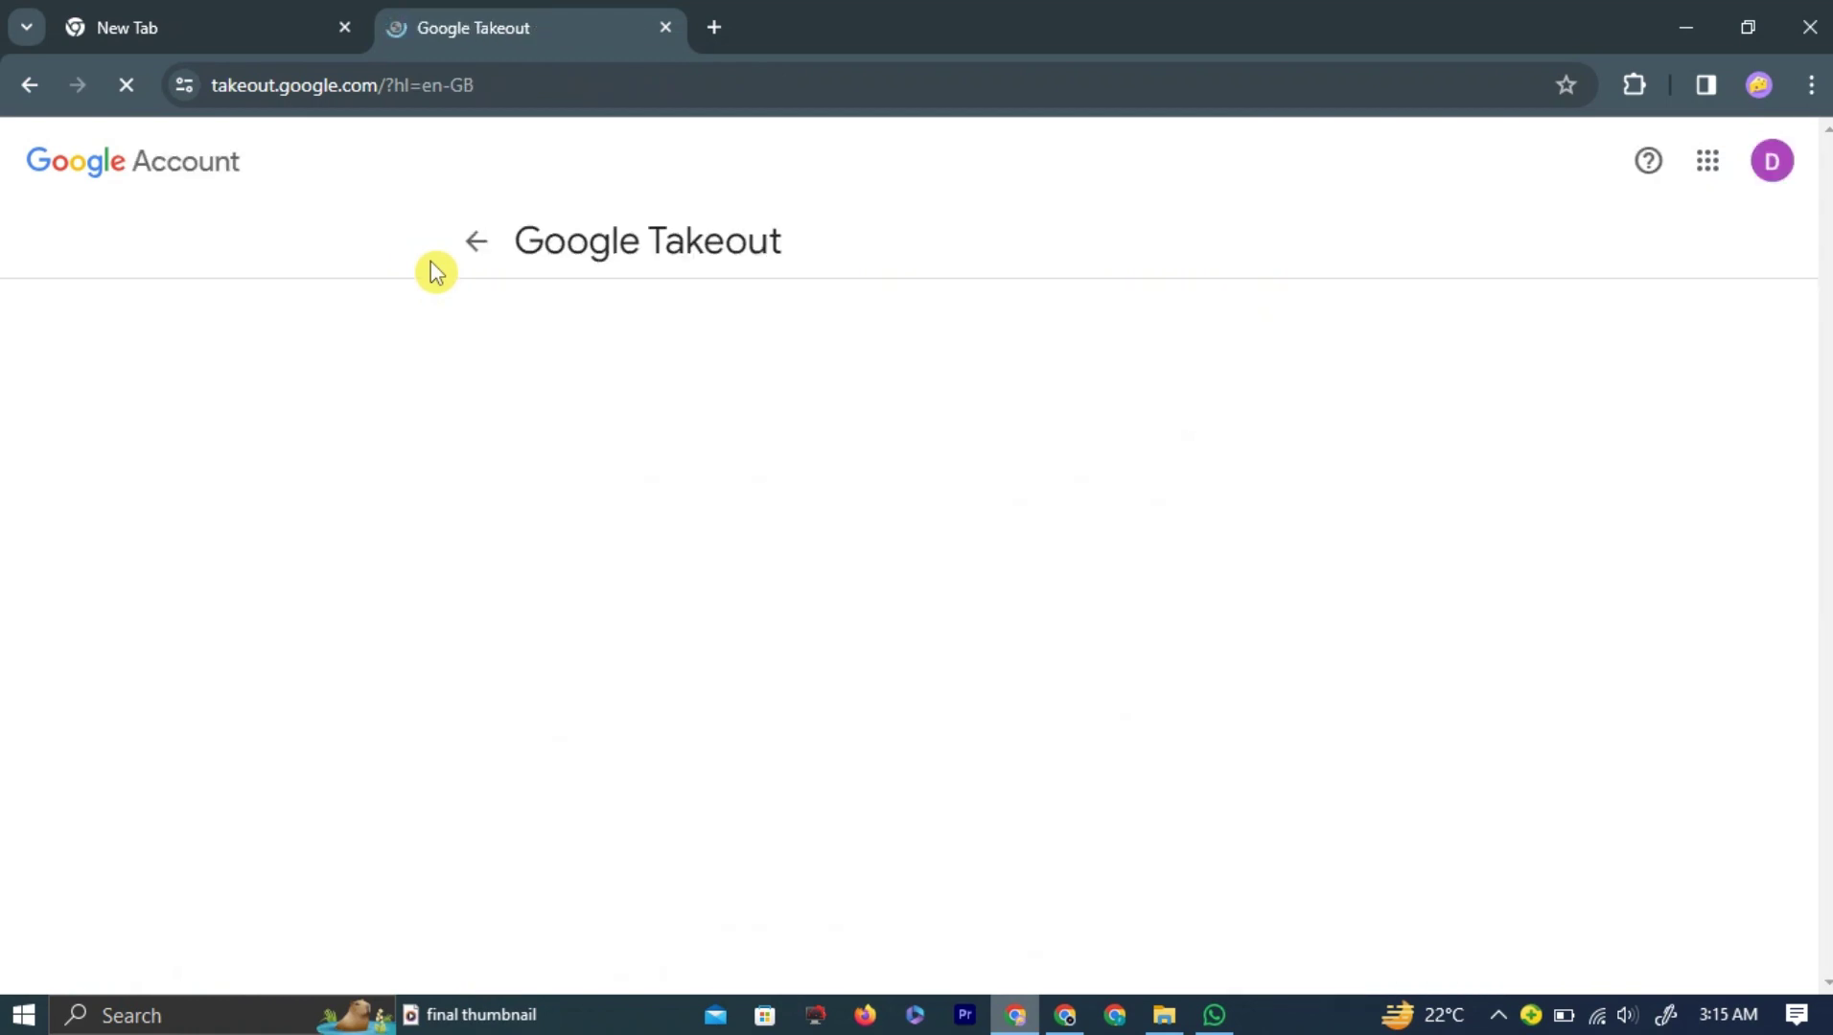
scroll(1042, 473, "down", 3)
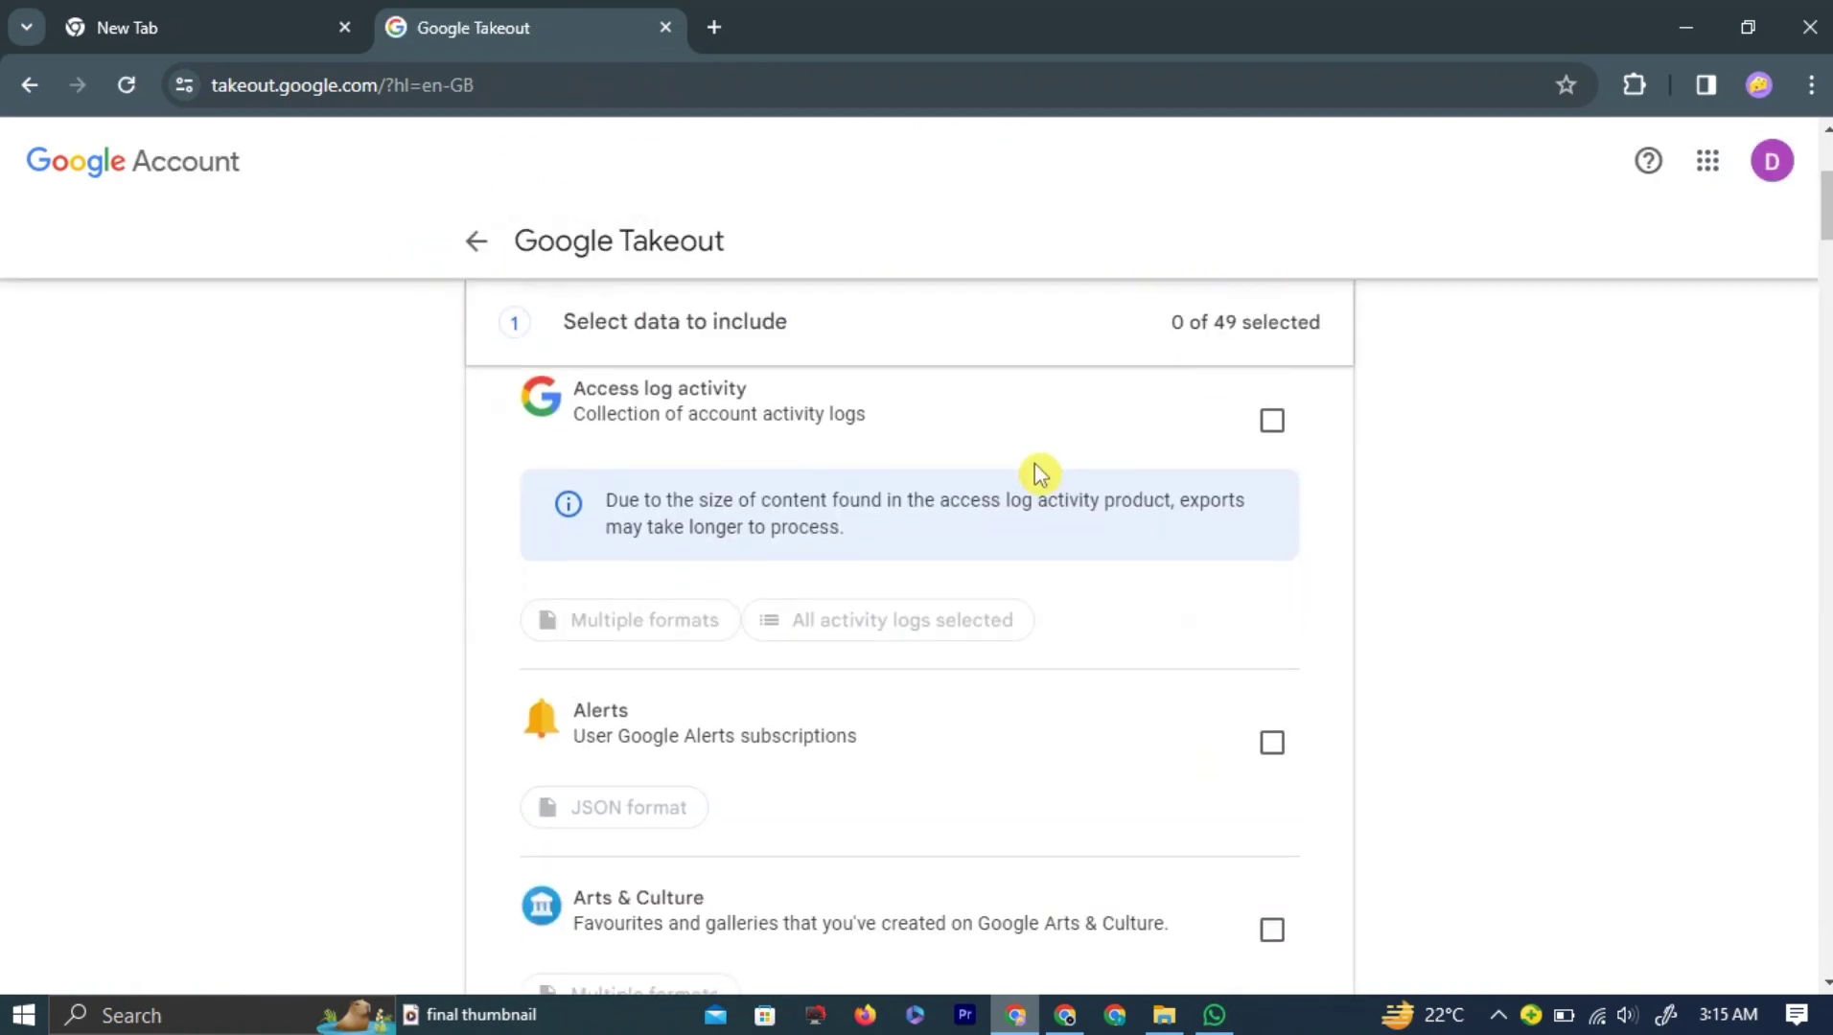
scroll(963, 474, "down", 3)
scroll(683, 519, "down", 1)
scroll(723, 587, "down", 3)
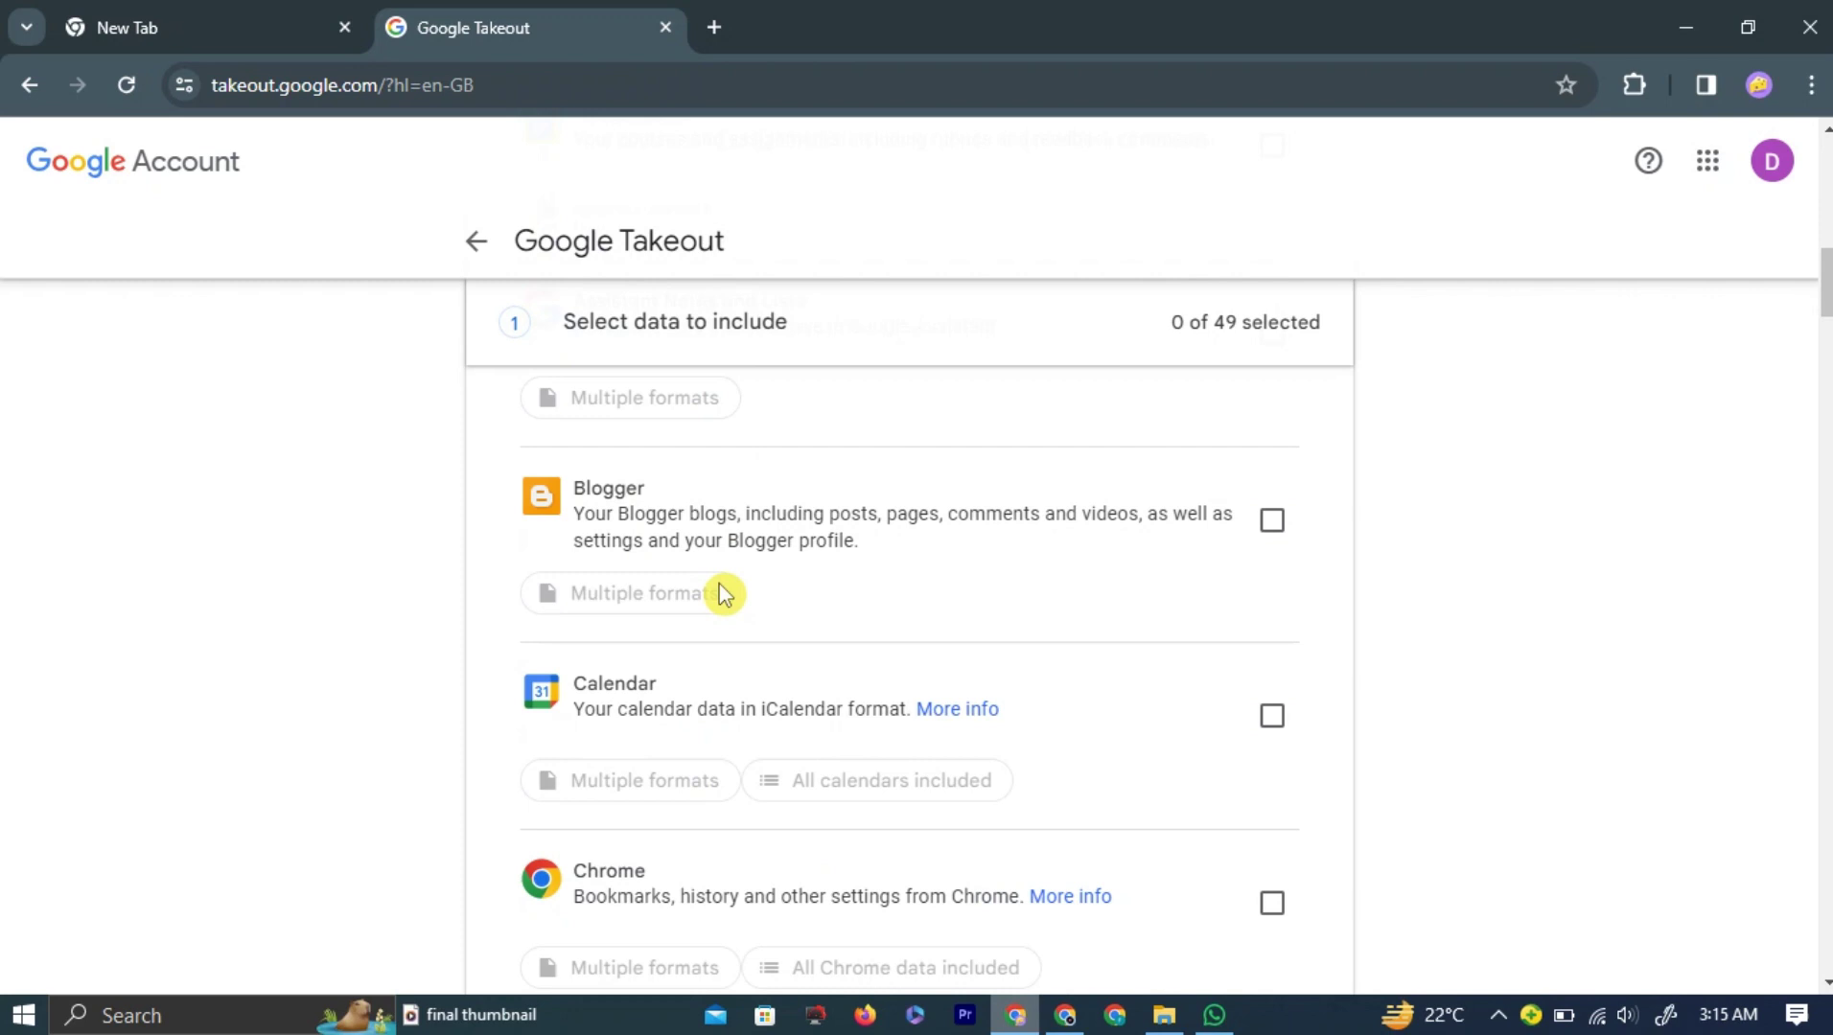
scroll(726, 579, "down", 2)
scroll(726, 579, "down", 5)
scroll(676, 482, "up", 5)
scroll(676, 482, "down", 2)
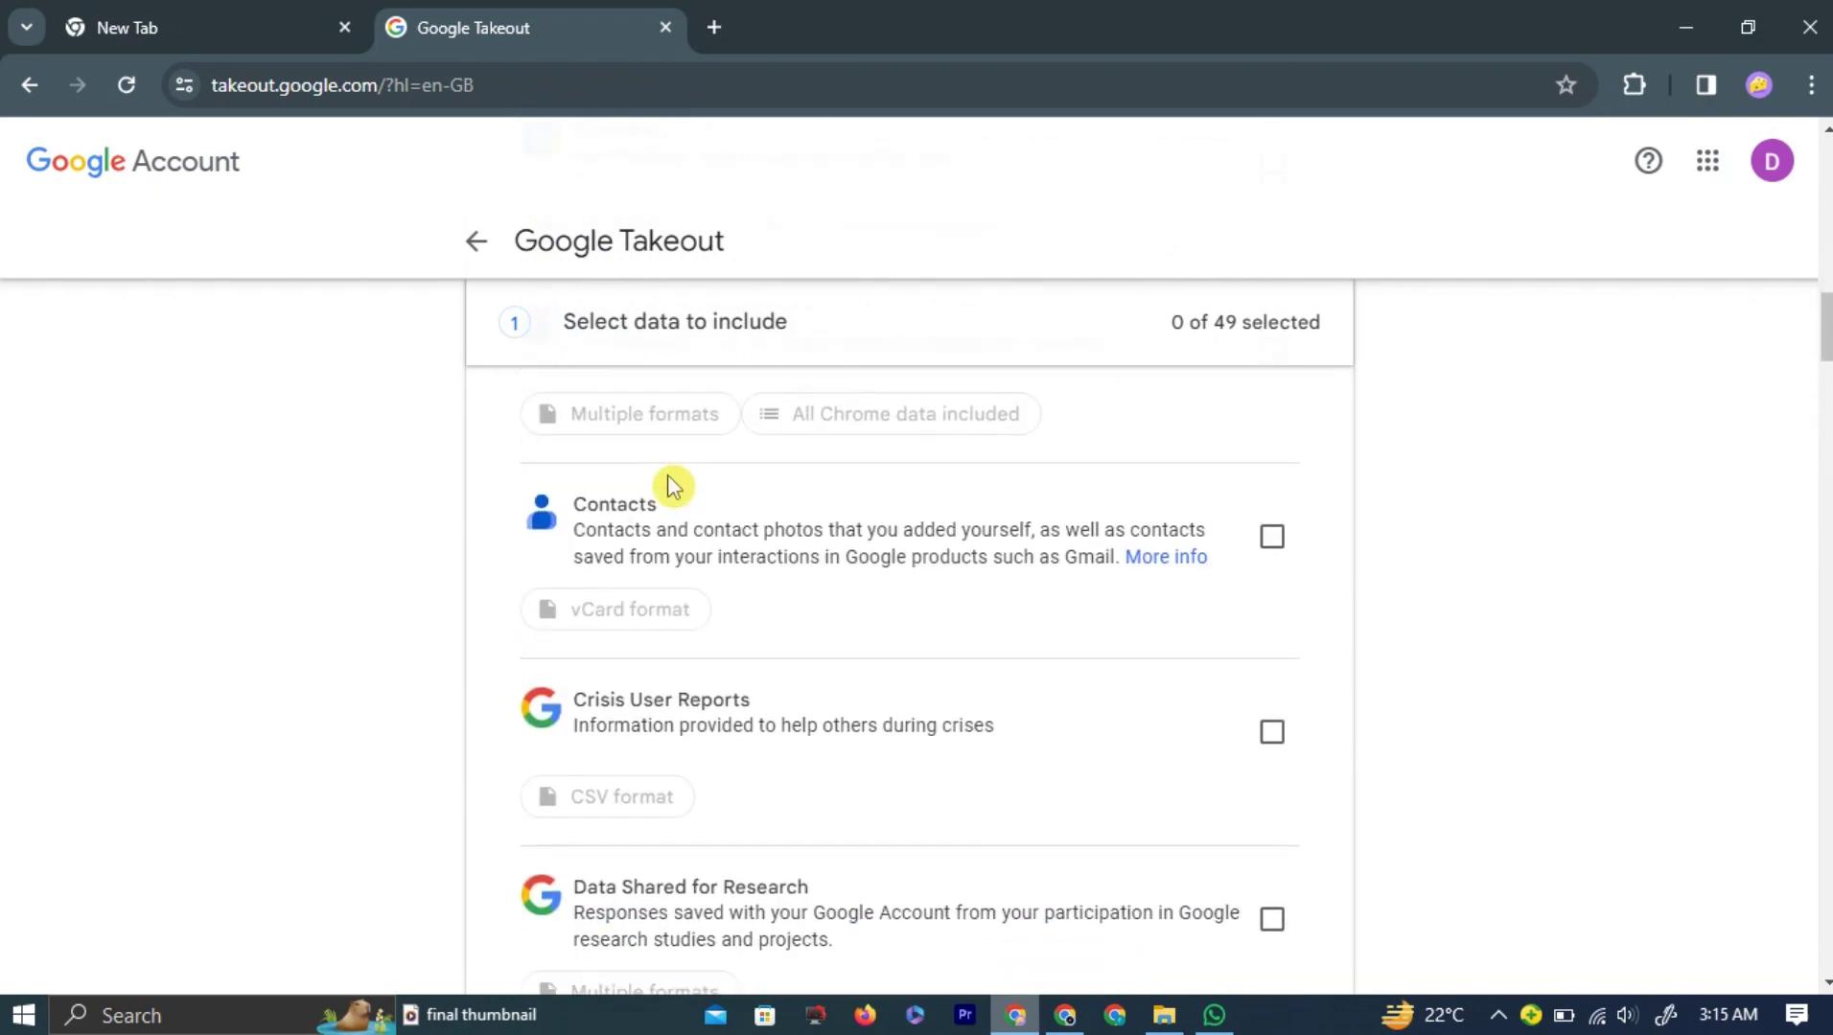
scroll(673, 482, "down", 2)
scroll(675, 479, "down", 2)
scroll(634, 622, "down", 1)
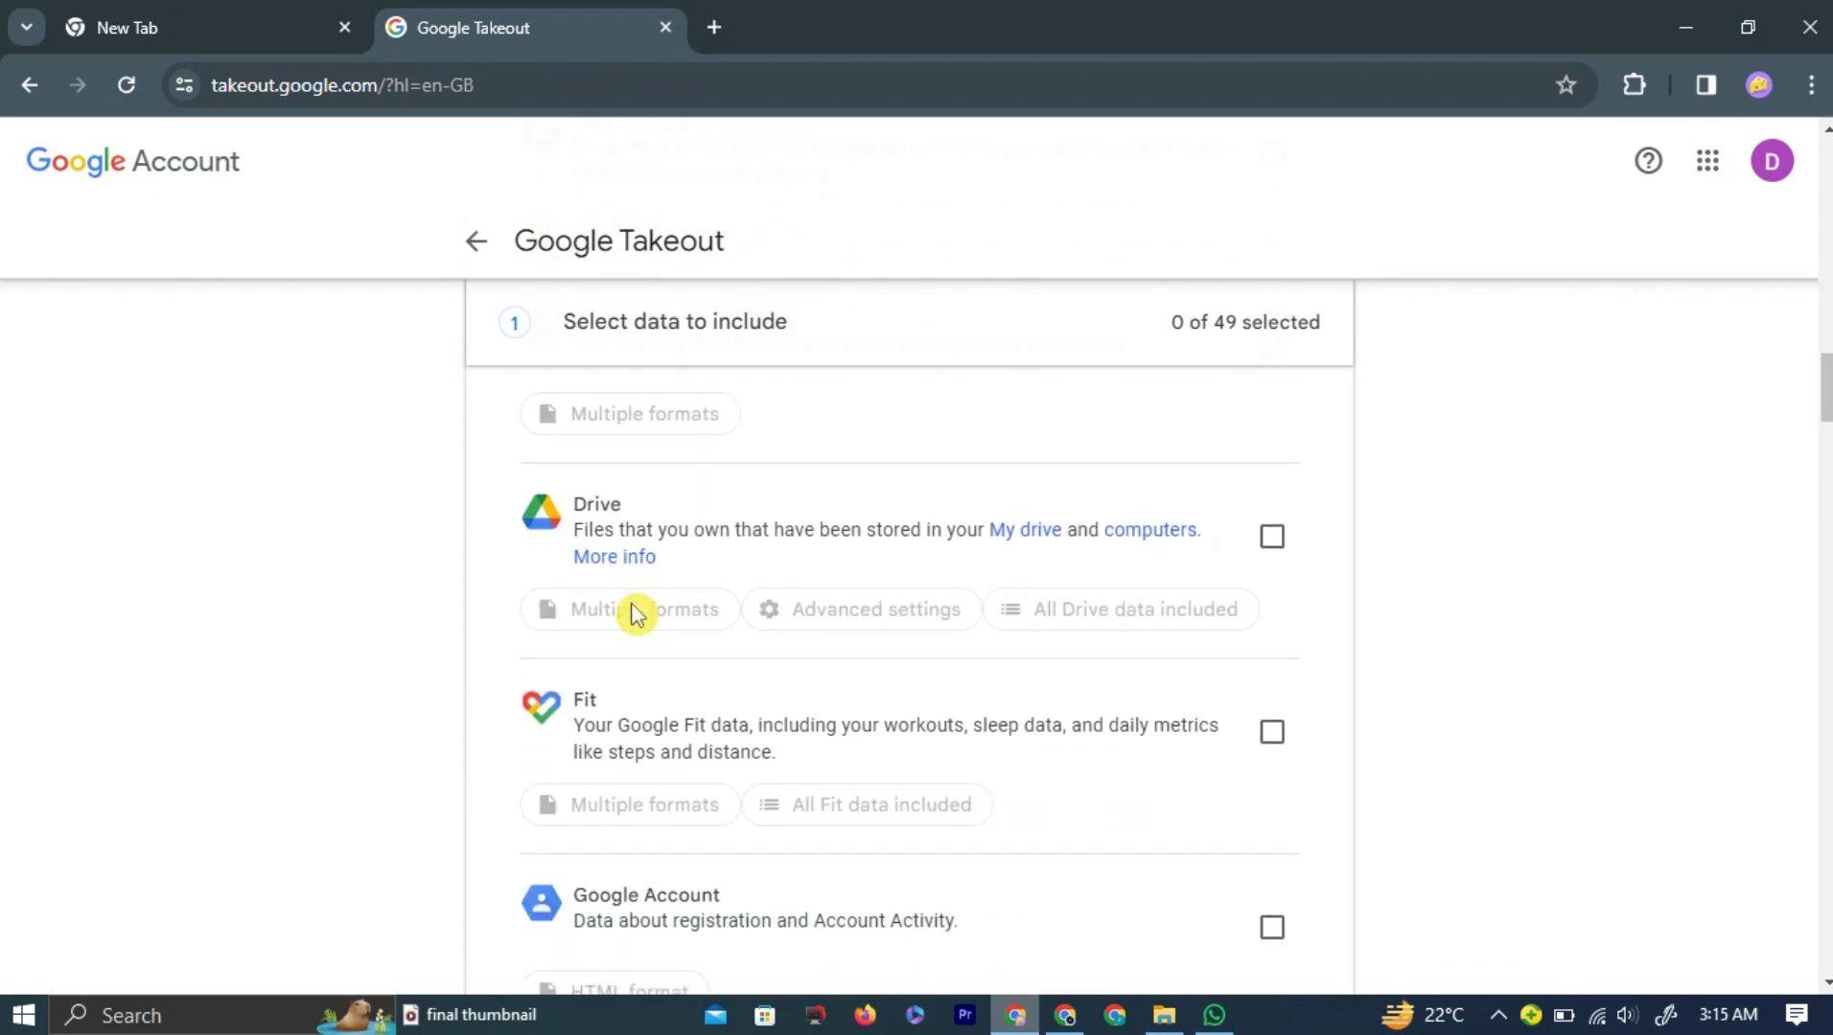
Locate and highlight the Drive entry in the Takeout product list
left_click_drag(604, 506, 630, 509)
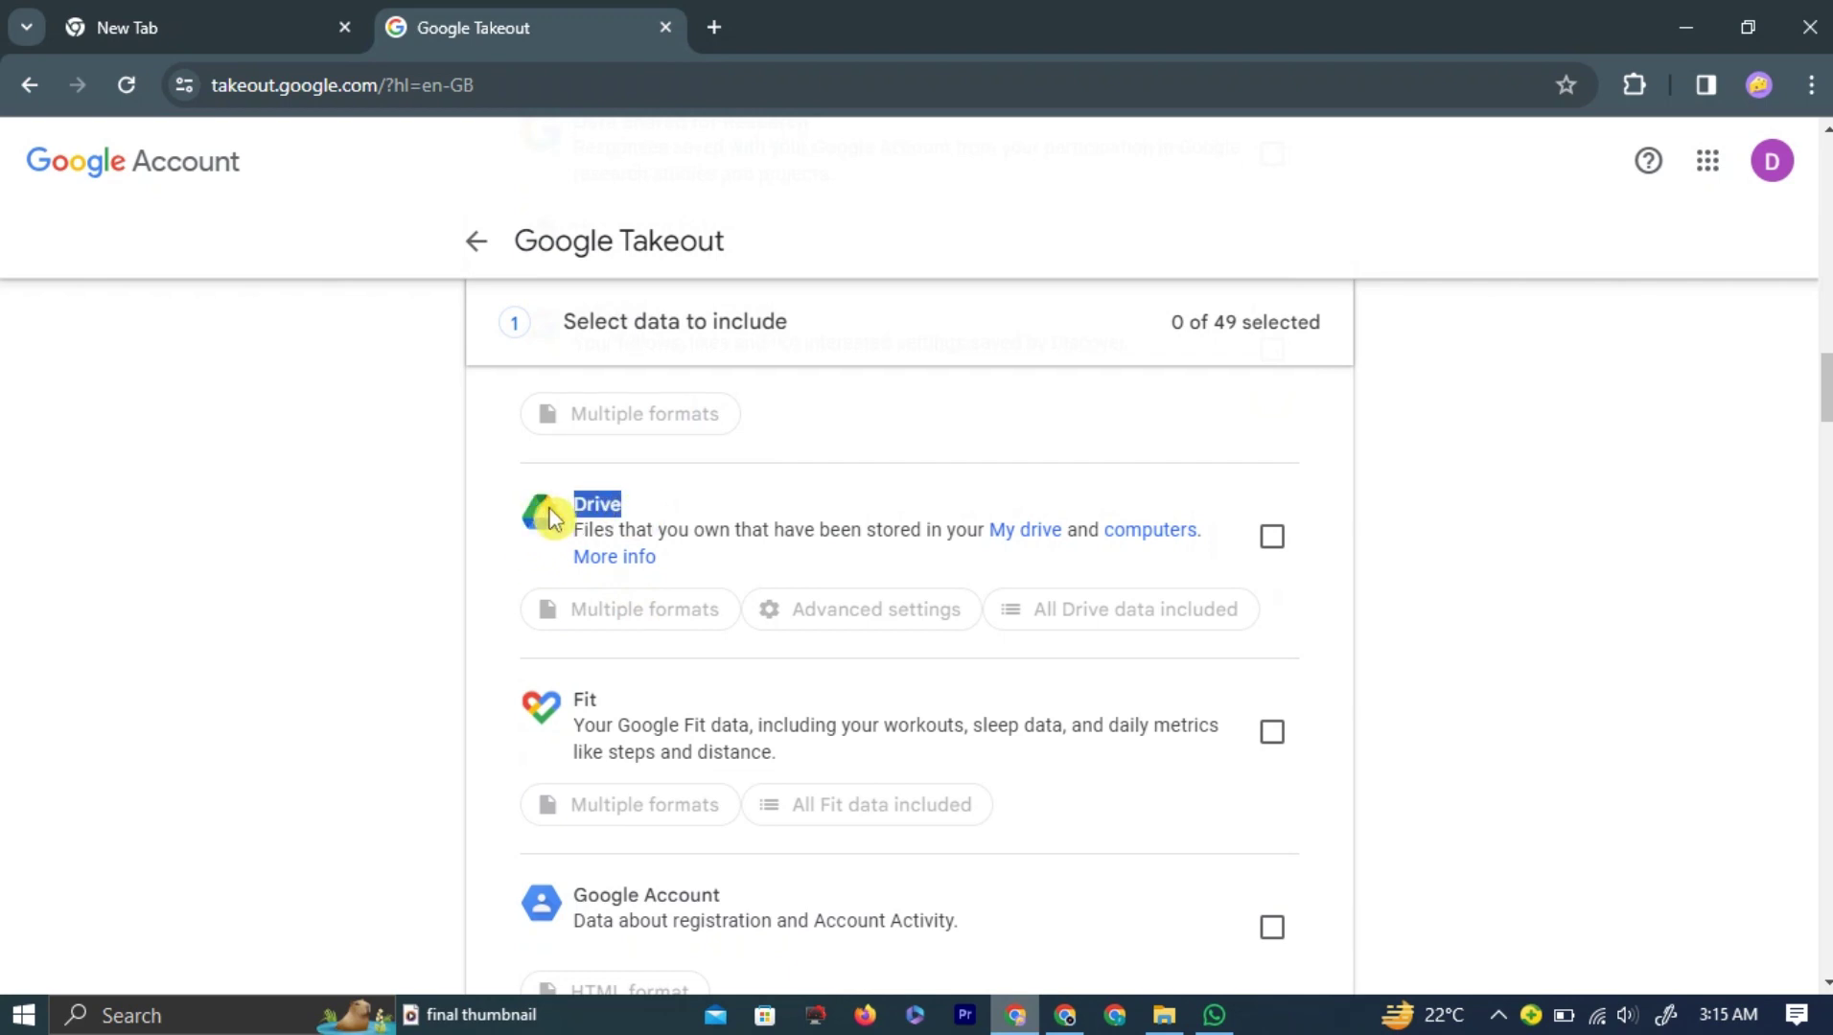
Tick Drive so 1 of 49 products is selected
left_click(1270, 538)
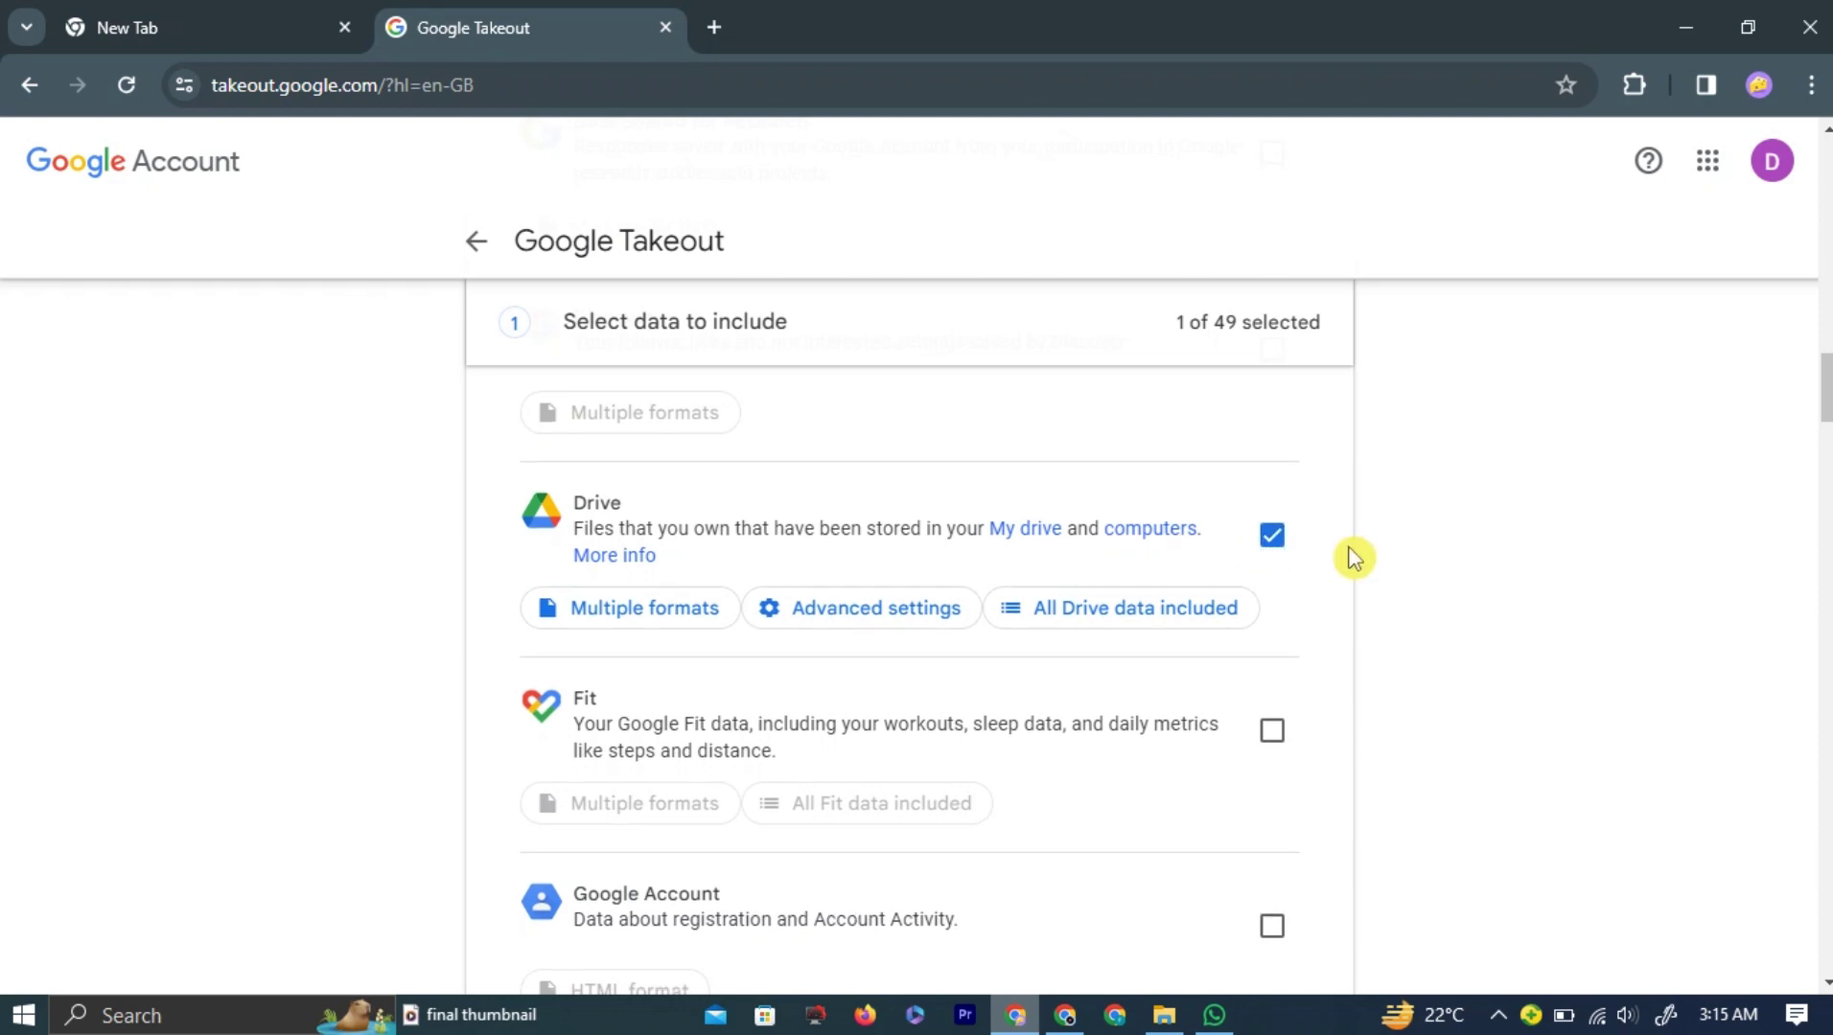
scroll(1352, 555, "down", 3)
scroll(1352, 555, "down", 4)
scroll(1351, 555, "down", 1)
scroll(1350, 552, "down", 4)
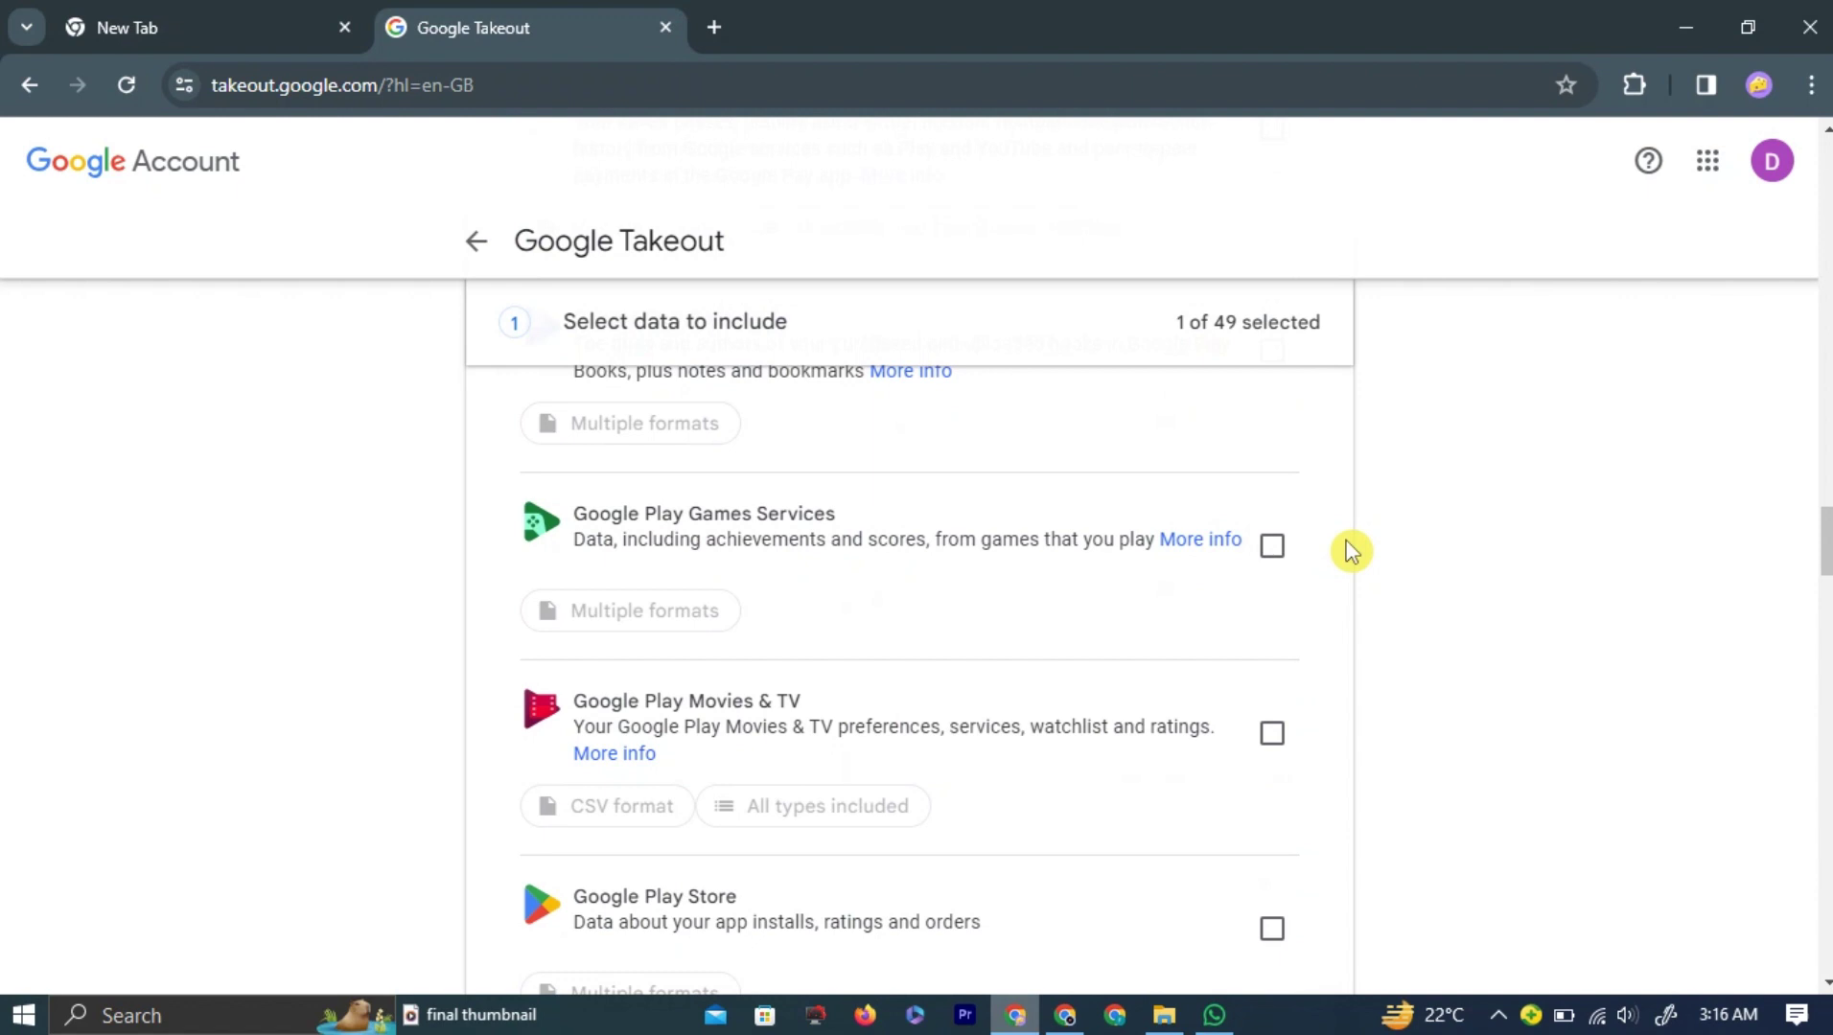
scroll(1347, 549, "down", 5)
scroll(1348, 549, "down", 5)
scroll(1348, 549, "down", 5)
scroll(1348, 550, "down", 5)
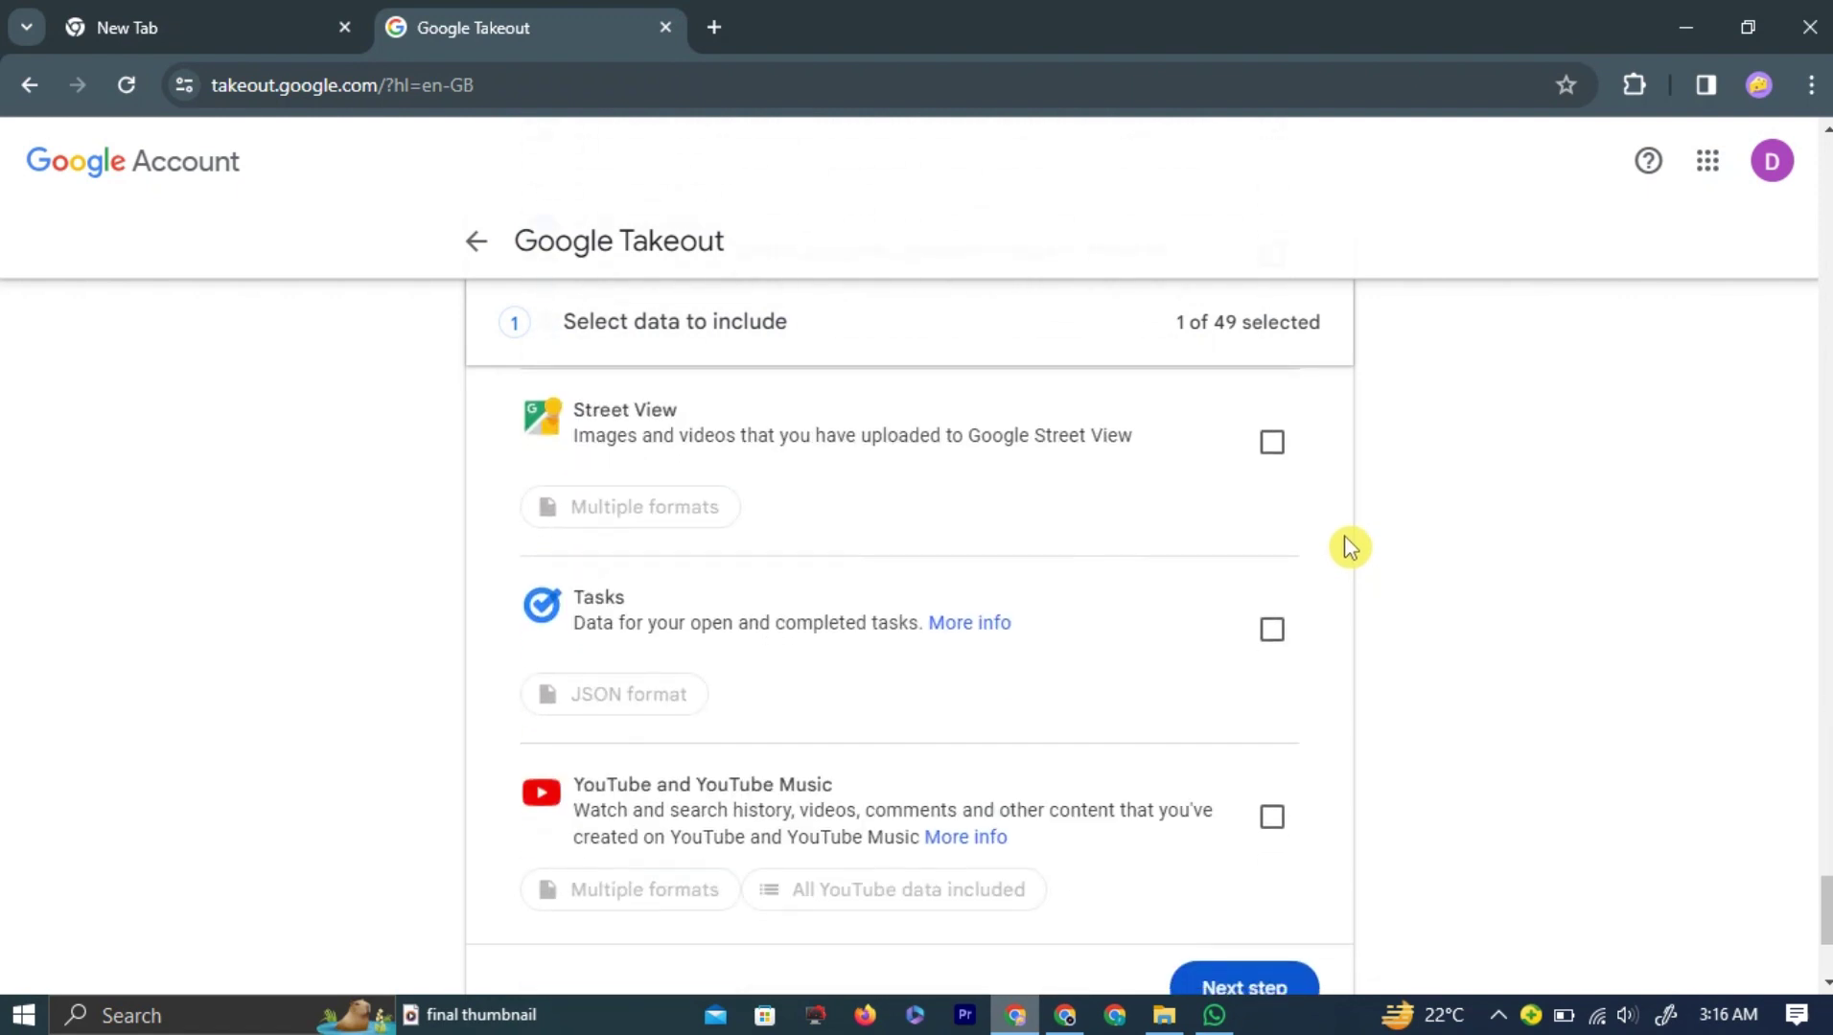
scroll(1348, 546, "down", 3)
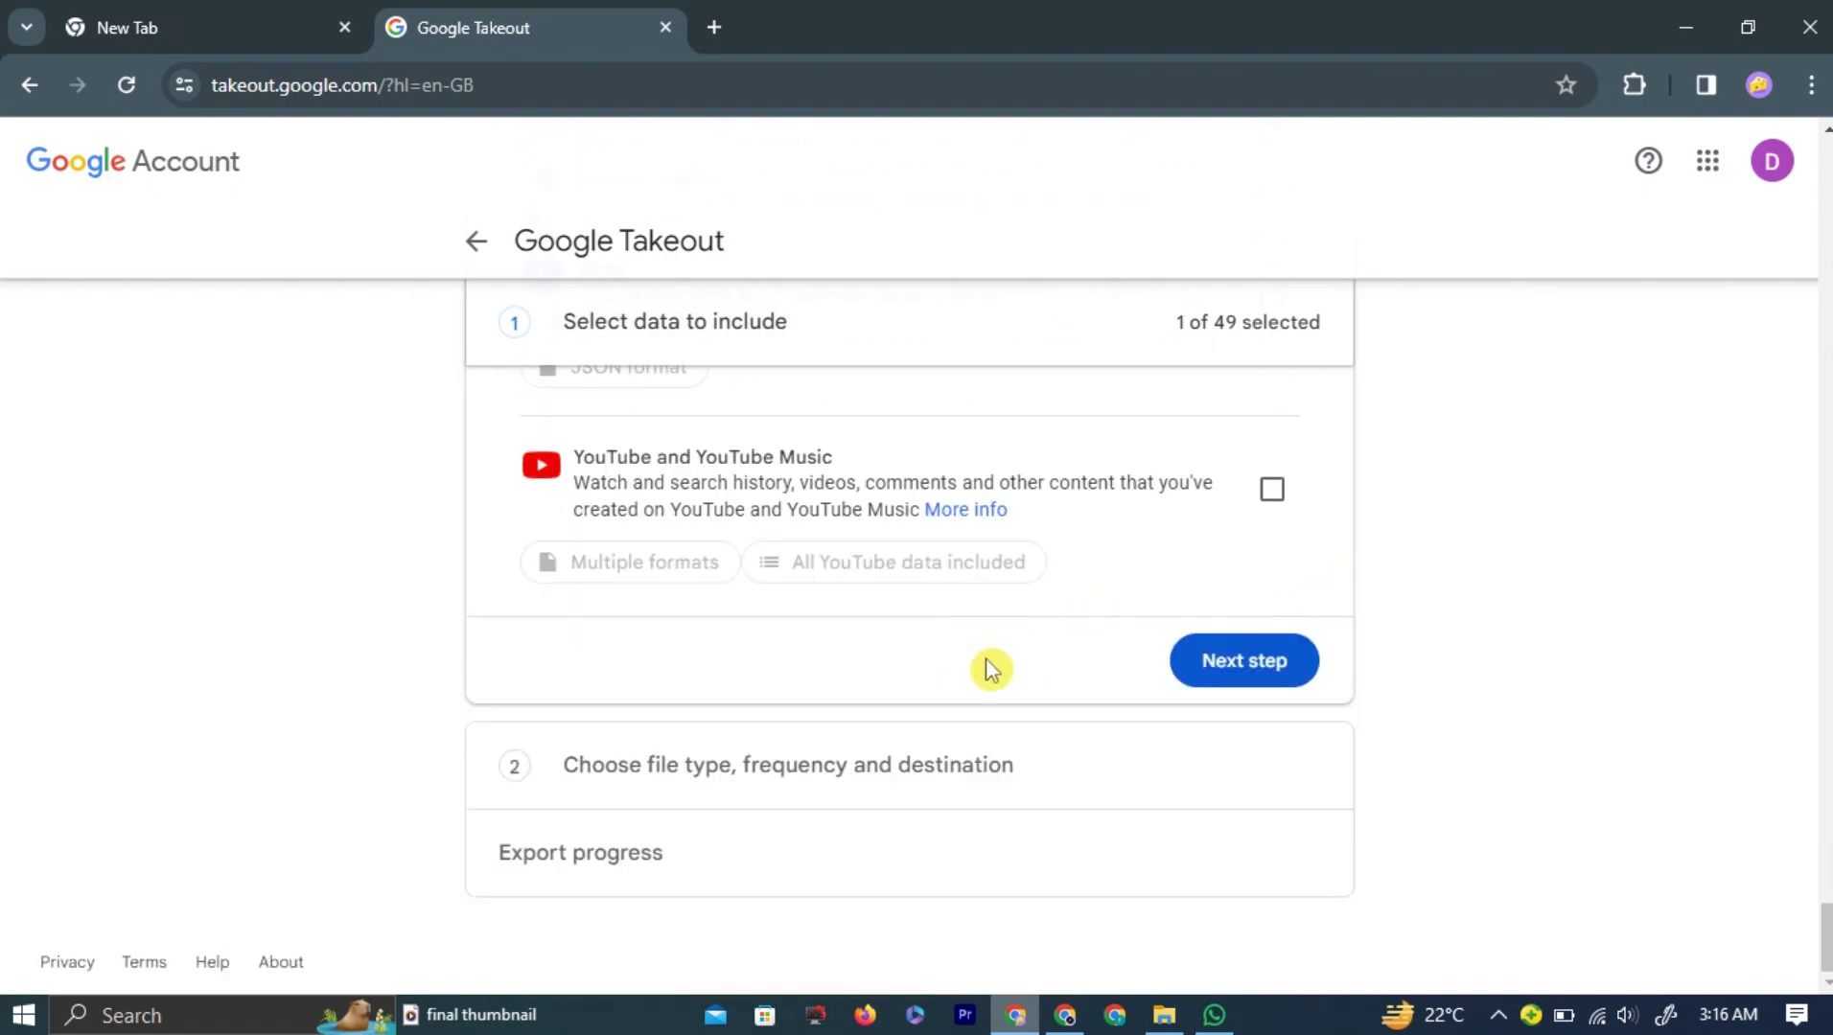
Set the export destination to 'Send download link via email'
left_click(1244, 660)
left_click(757, 473)
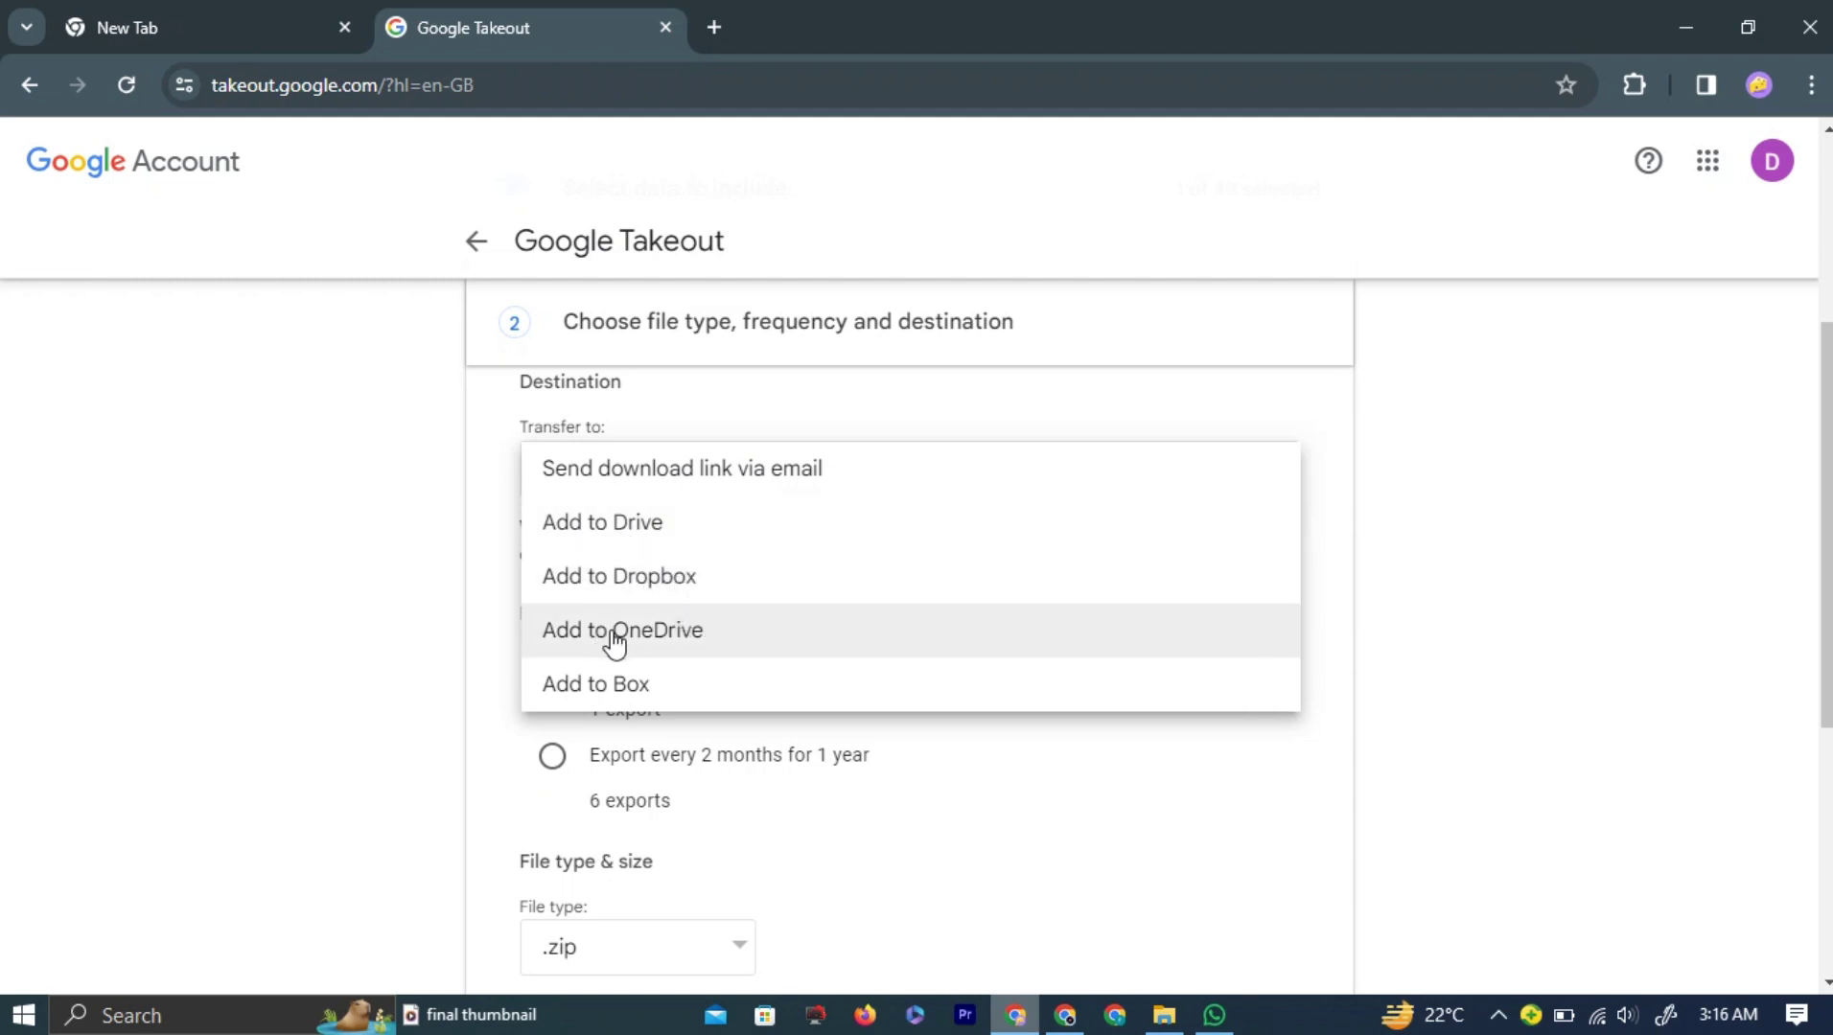
left_click(725, 480)
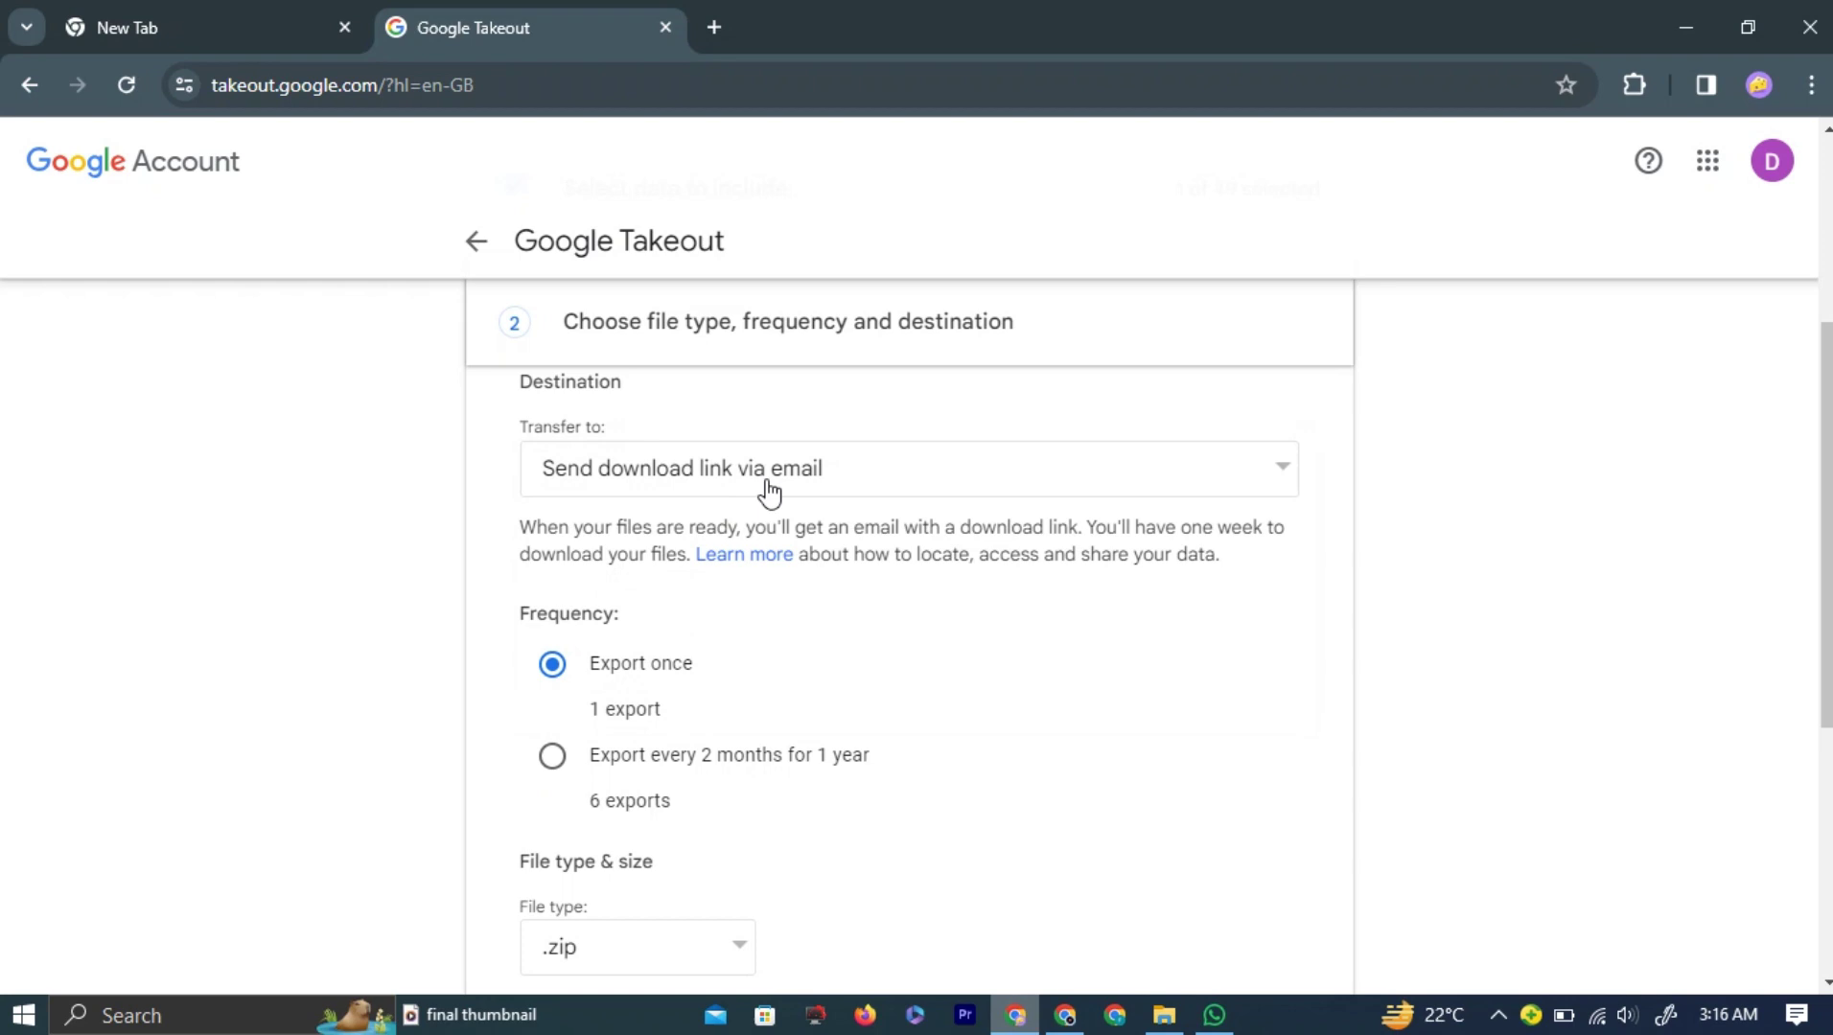
scroll(771, 490, "down", 2)
scroll(770, 491, "up", 2)
scroll(688, 486, "down", 2)
scroll(723, 508, "down", 2)
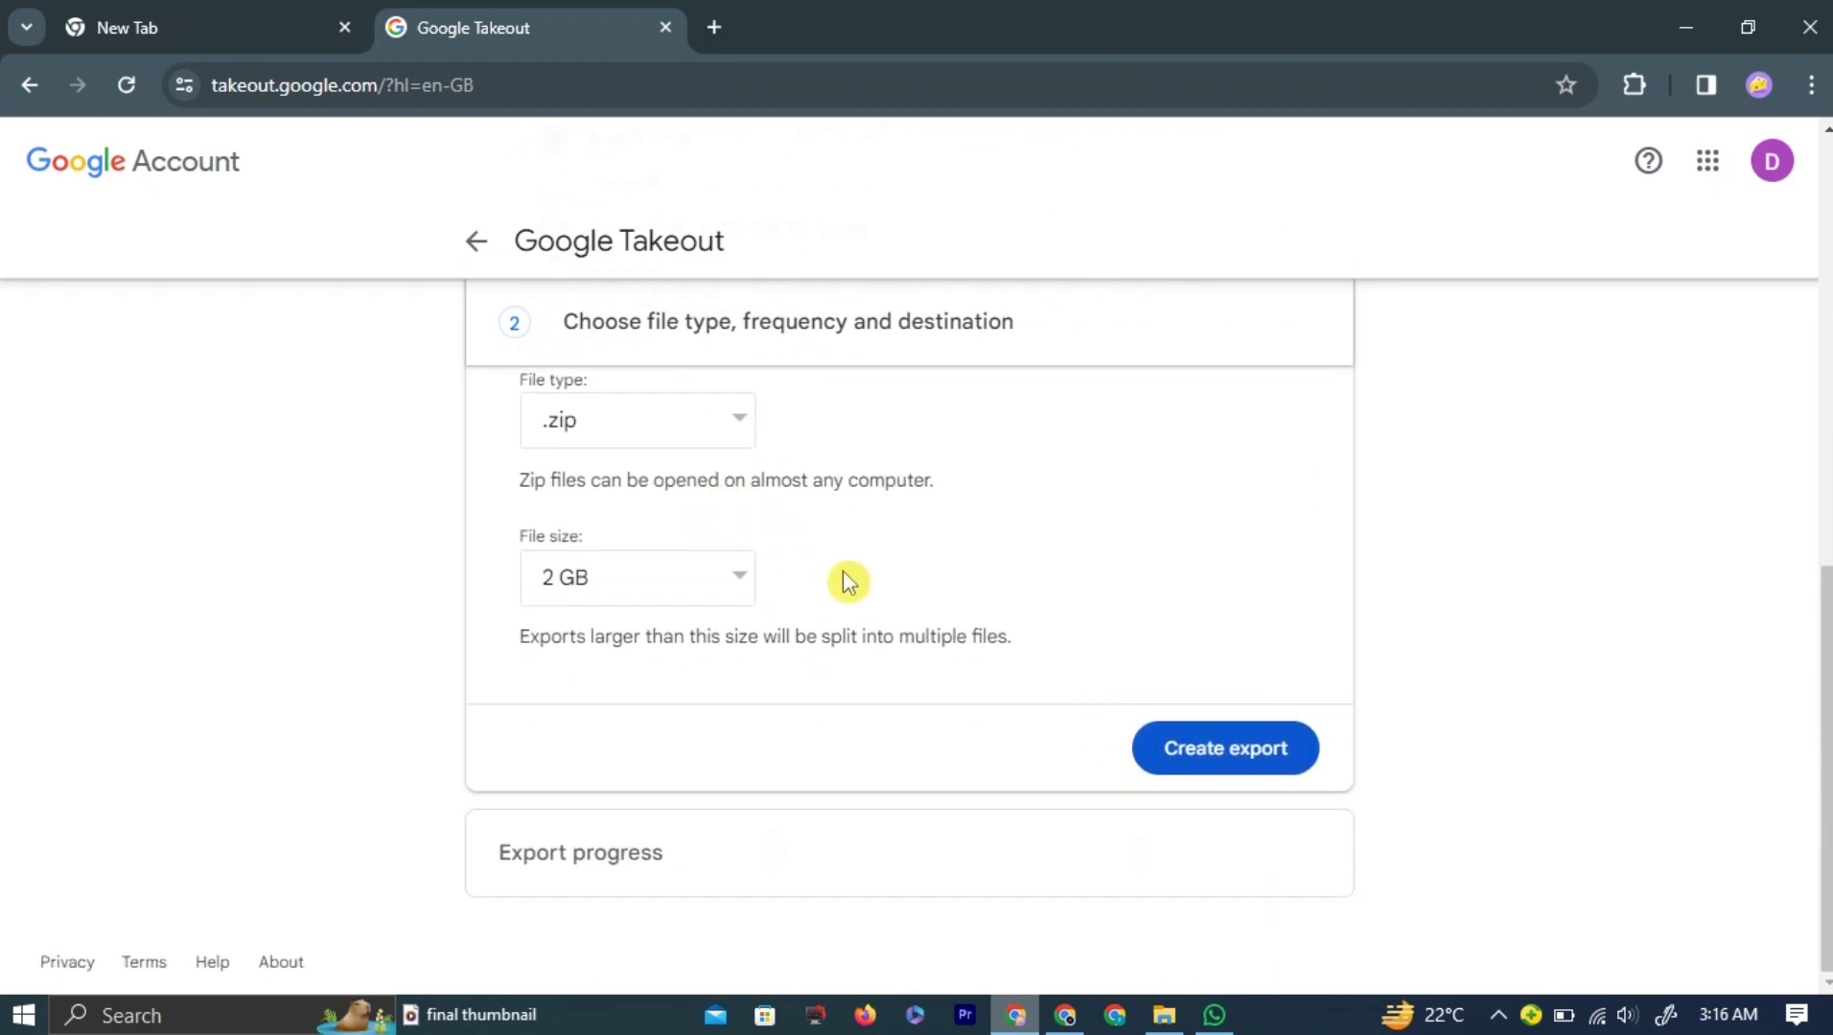